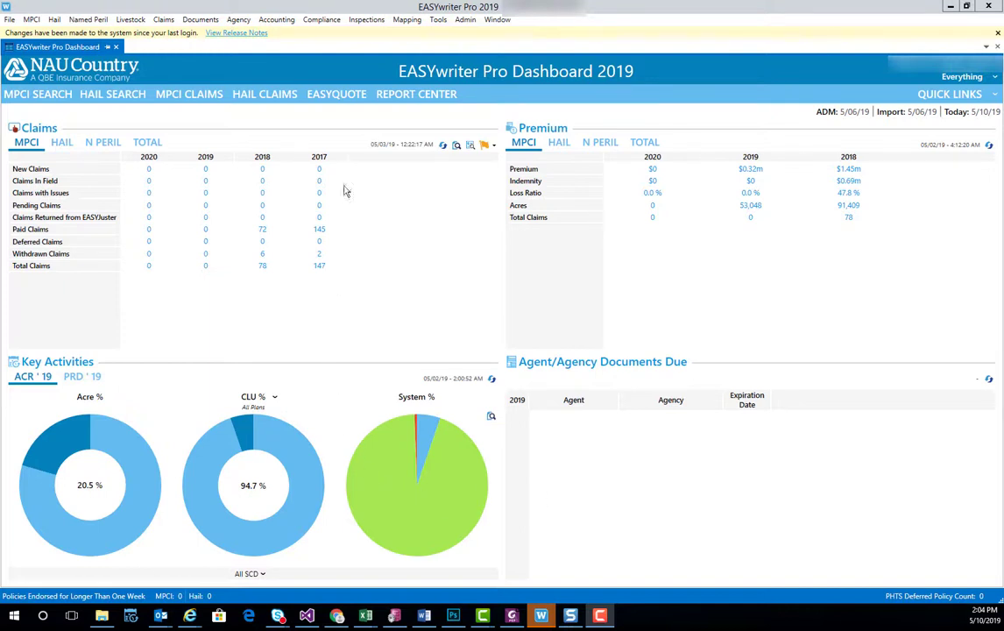
Launch EASYquote from the EASYwriter Pro dashboard's top navigation bar
{"action": "left_click", "coordinate": [338, 102]}
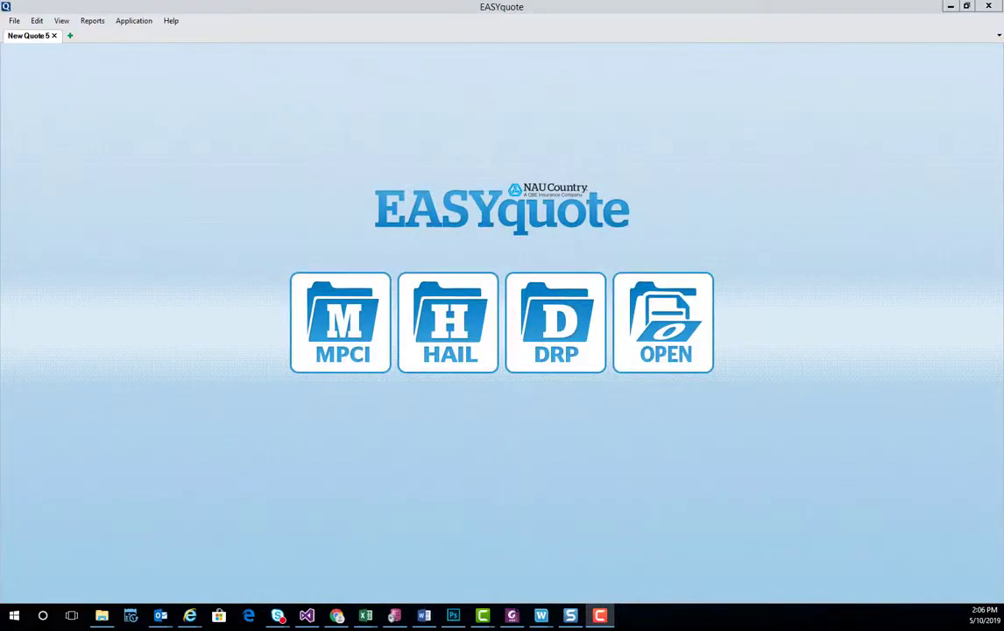
Start a hail quote located in Bottineau County, North Dakota, township/range 158N081W, section 0002
{"action": "left_click", "coordinate": [455, 350]}
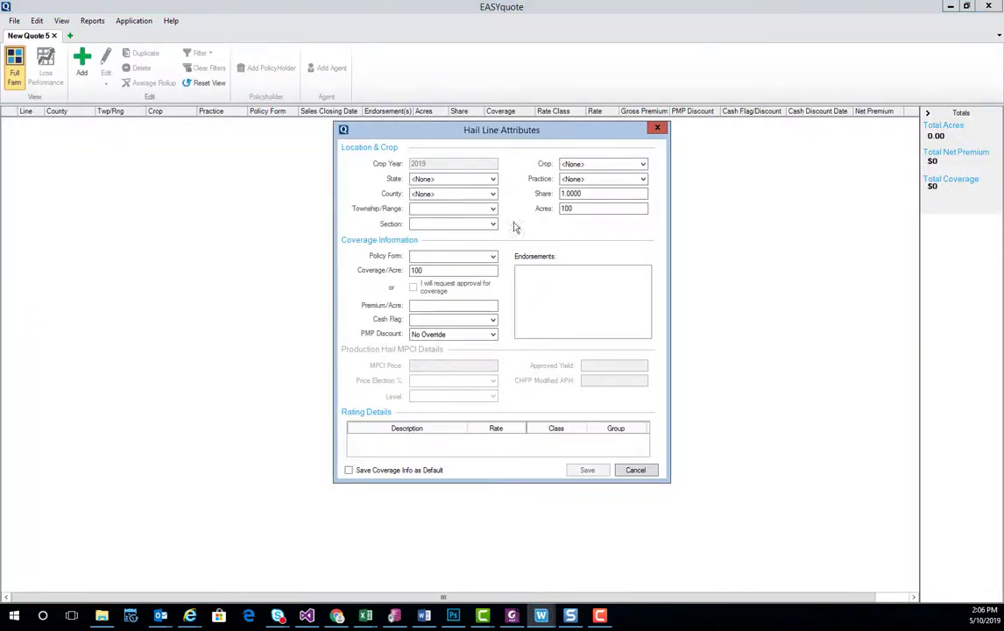
{"action": "left_click", "coordinate": [494, 182]}
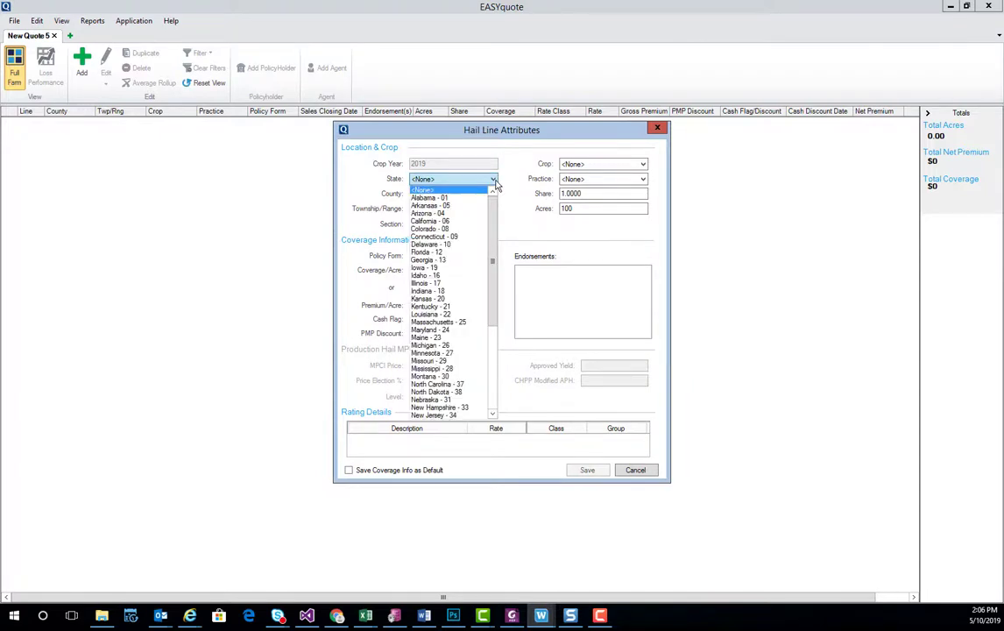
{"action": "left_click", "coordinate": [464, 392]}
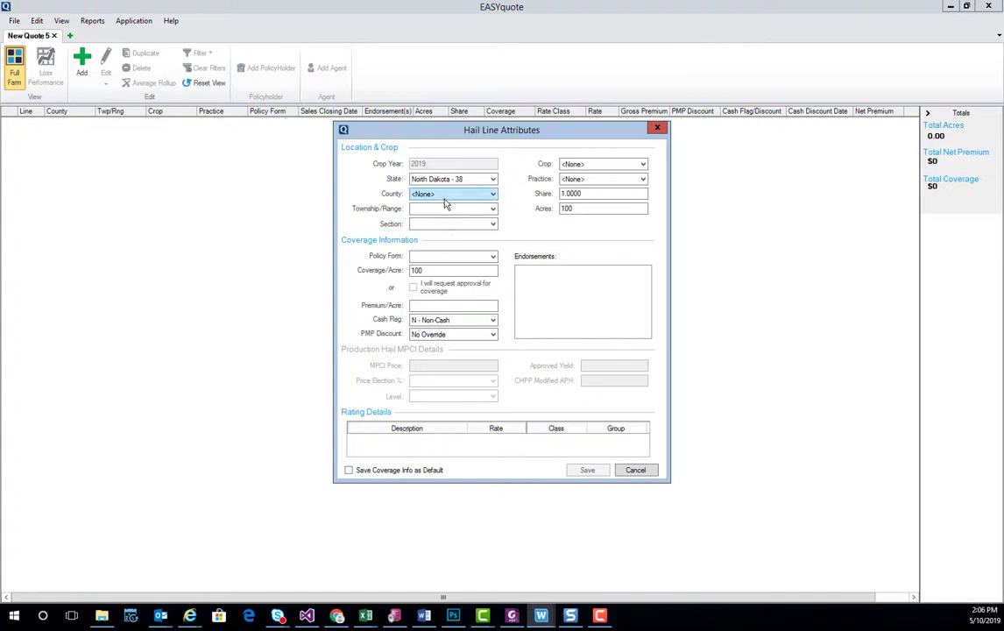
{"action": "left_click", "coordinate": [448, 193]}
{"action": "left_click", "coordinate": [438, 245]}
{"action": "left_click", "coordinate": [492, 208]}
{"action": "left_click", "coordinate": [435, 239]}
{"action": "left_click", "coordinate": [442, 224]}
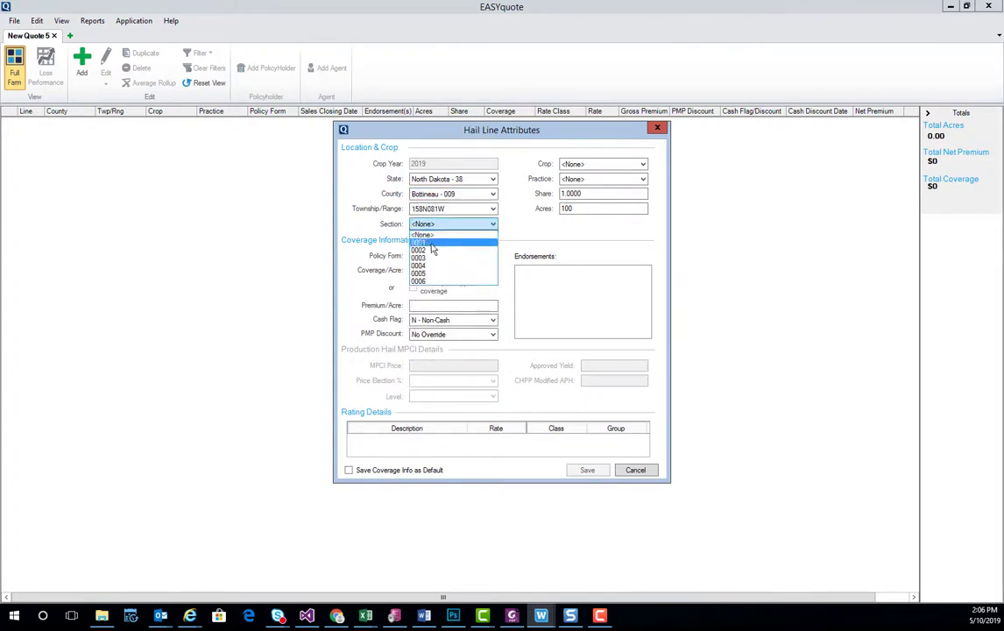
{"action": "left_click", "coordinate": [433, 257]}
Set the crop to Corn and the policy form to Basic - 001, then save the line
{"action": "left_click", "coordinate": [571, 163]}
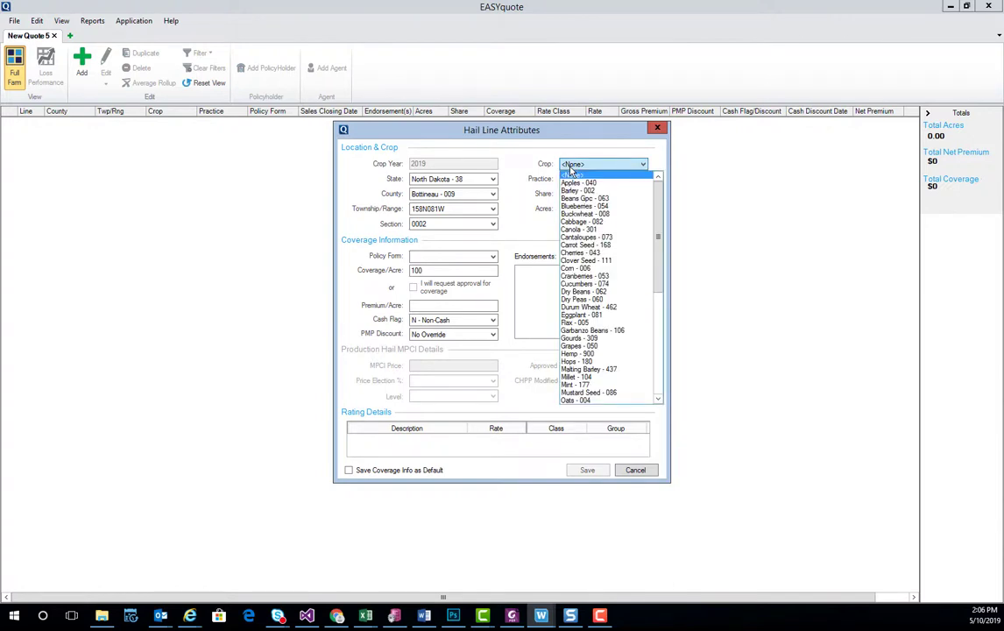
{"action": "left_click", "coordinate": [575, 267]}
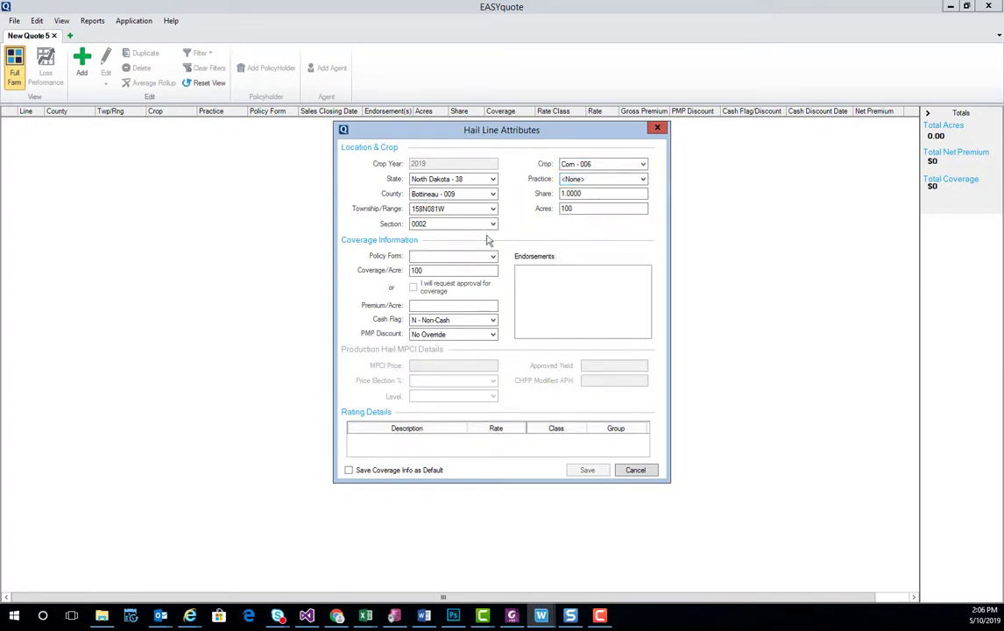
{"action": "left_click", "coordinate": [466, 257]}
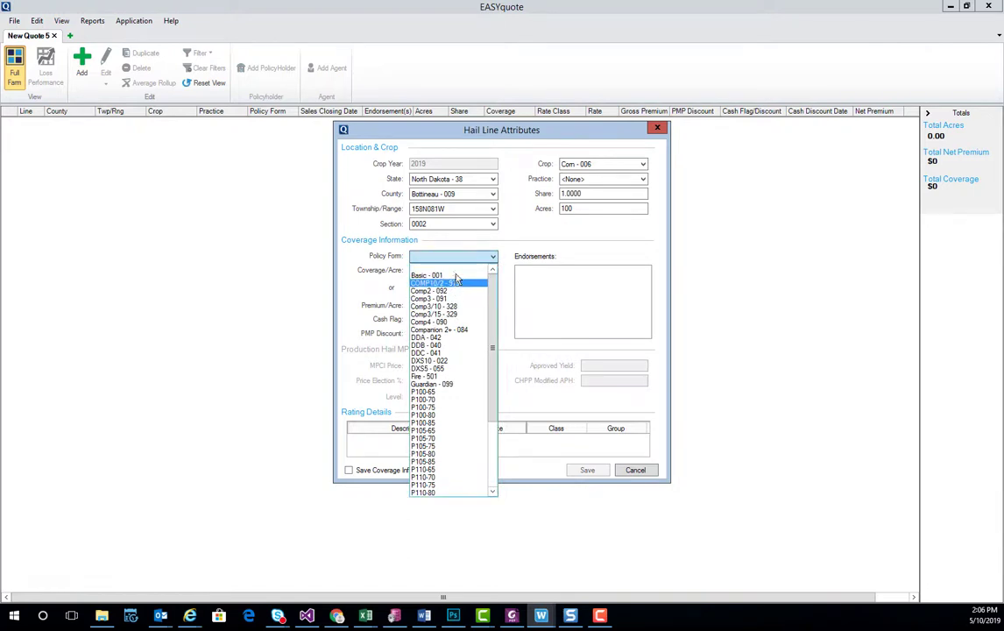
{"action": "key", "text": "Up"}
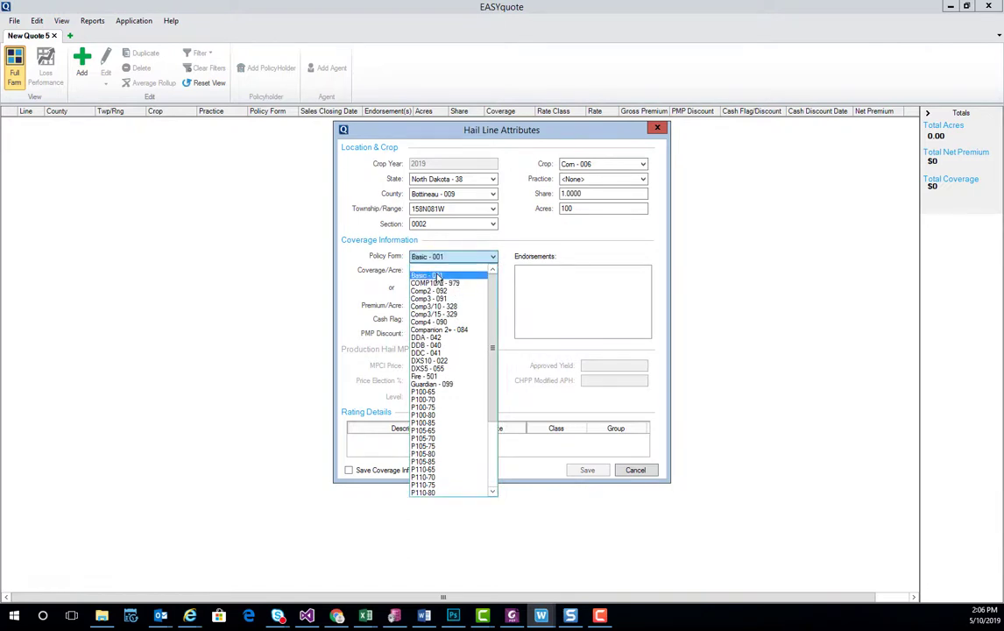
{"action": "key", "text": "Return"}
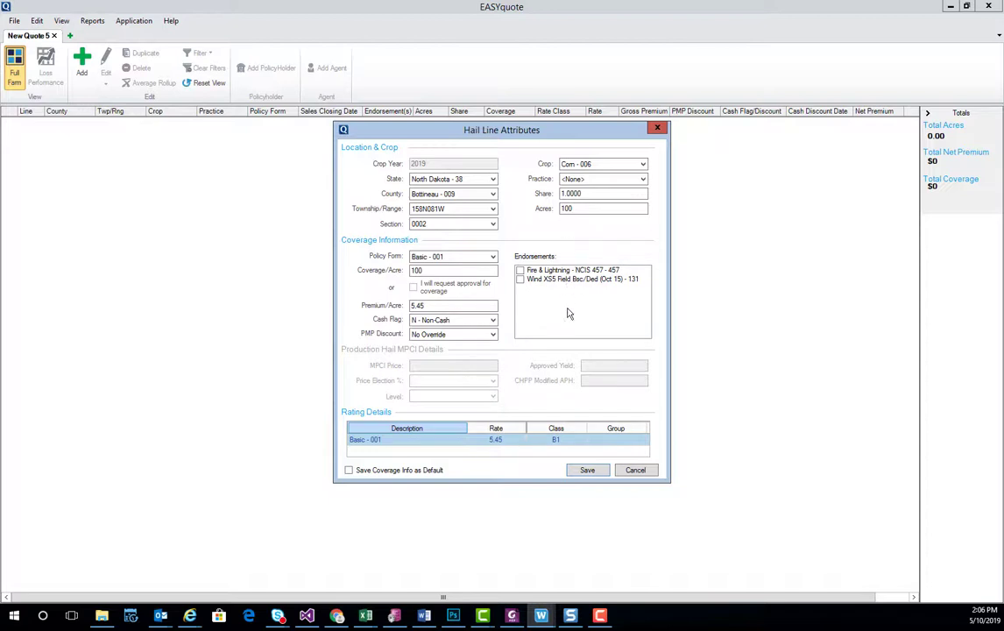
{"action": "left_click", "coordinate": [586, 471]}
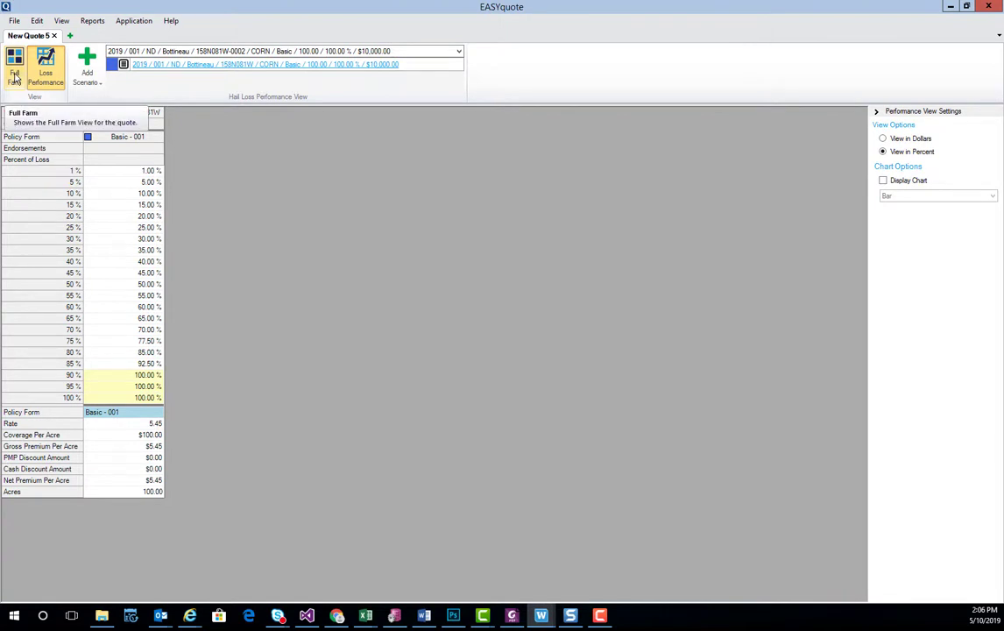
Switch to the Full Farm view showing the corn line's $545 net premium and $10,000 coverage
{"action": "left_click", "coordinate": [15, 78]}
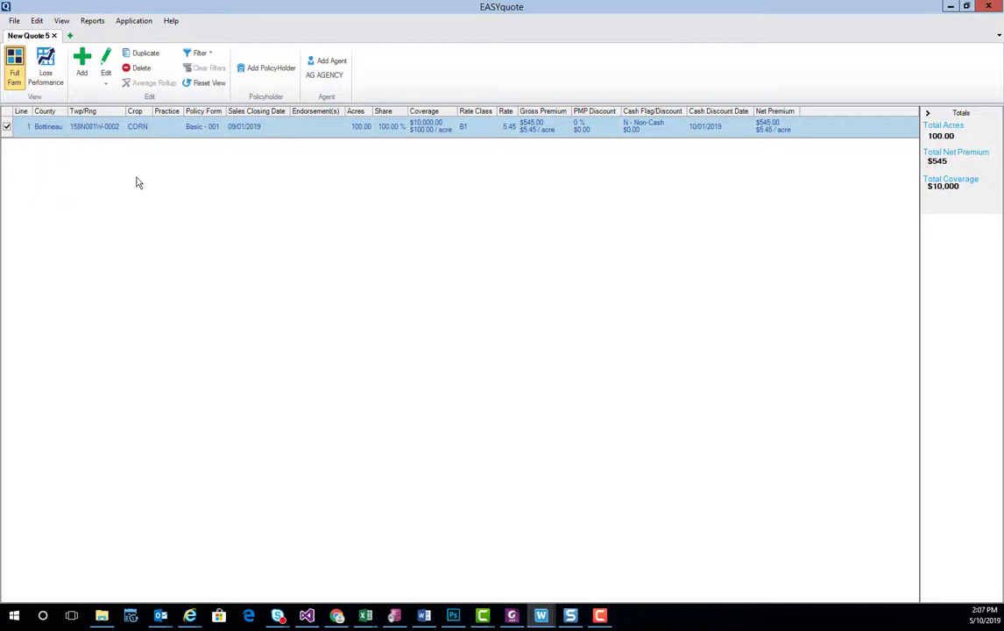
Start a hail application and attach the existing producer, found by first and last name search, as applicant
{"action": "left_click", "coordinate": [127, 27]}
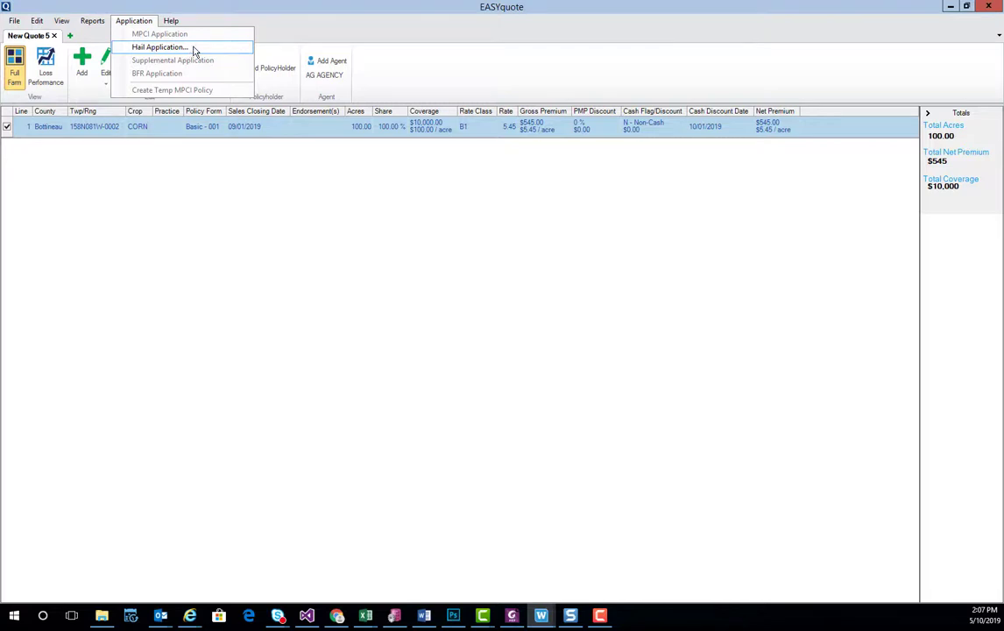
{"action": "left_click", "coordinate": [175, 48]}
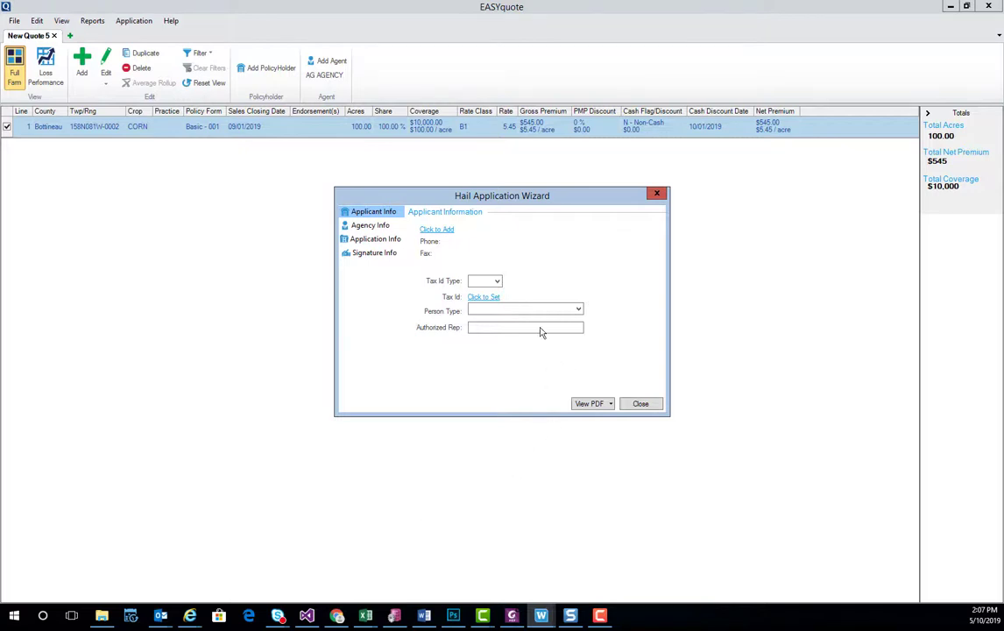
{"action": "left_click", "coordinate": [435, 231]}
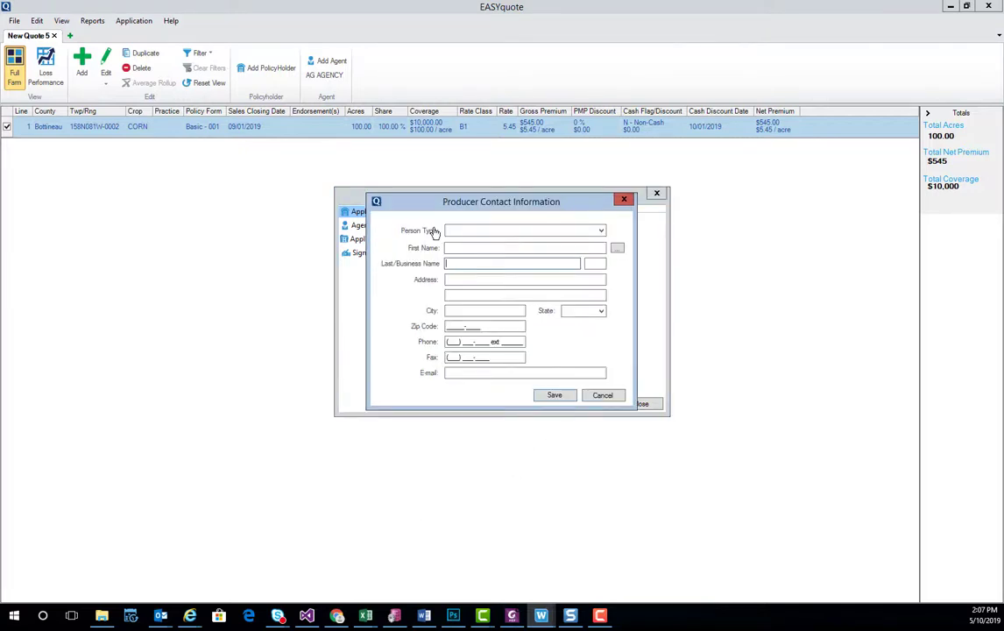
{"action": "left_click", "coordinate": [617, 250]}
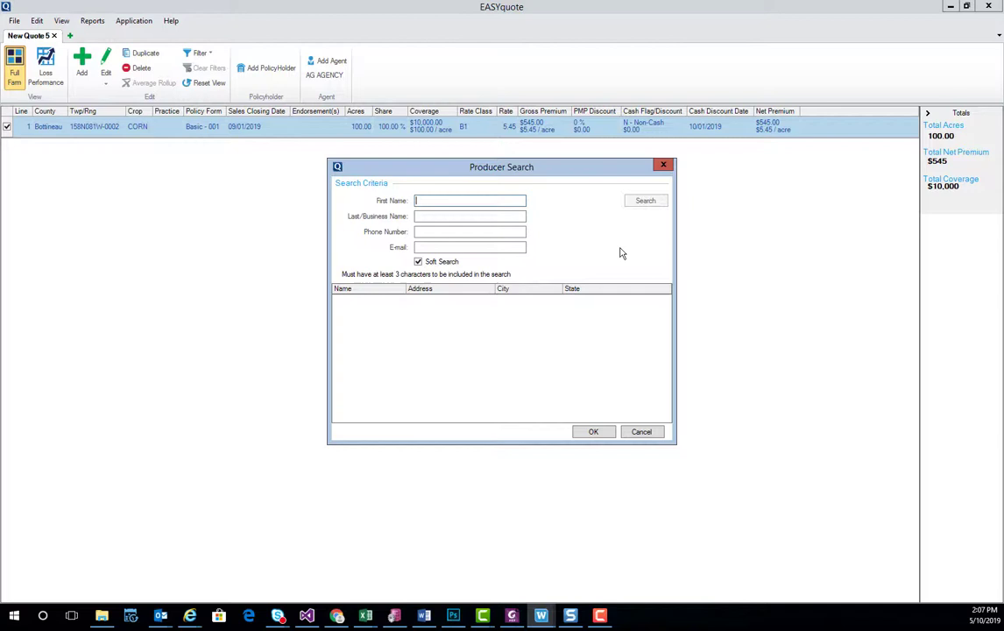
{"action": "type", "text": "john"}
{"action": "key", "text": "Tab"}
{"action": "type", "text": "doe"}
{"action": "key", "text": "Return"}
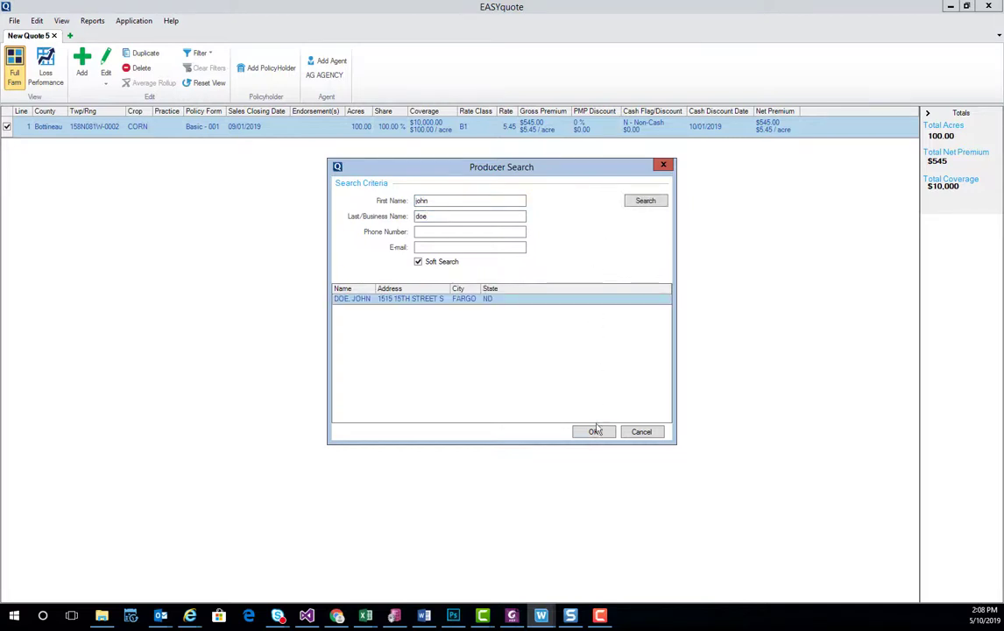
{"action": "left_click", "coordinate": [592, 432]}
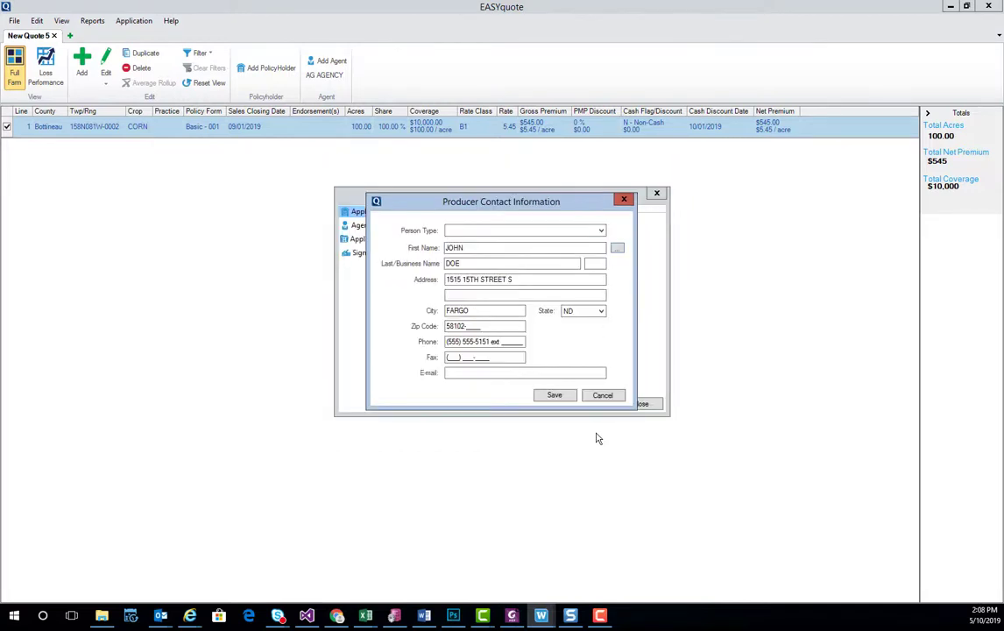
Set the applicant's person type to Individuals and save the contact information
{"action": "left_click", "coordinate": [602, 231]}
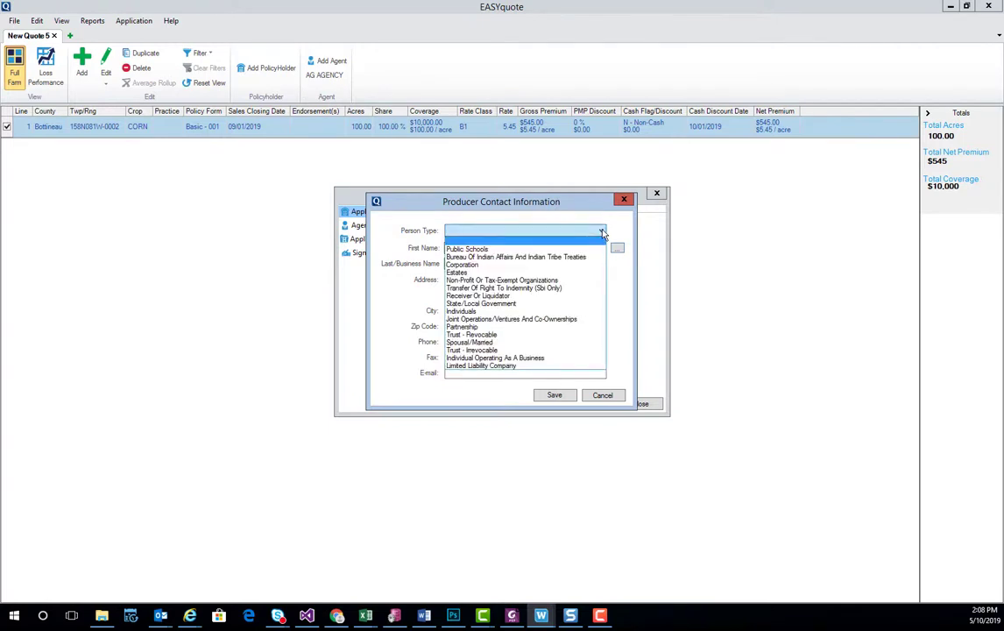
{"action": "left_click", "coordinate": [550, 312]}
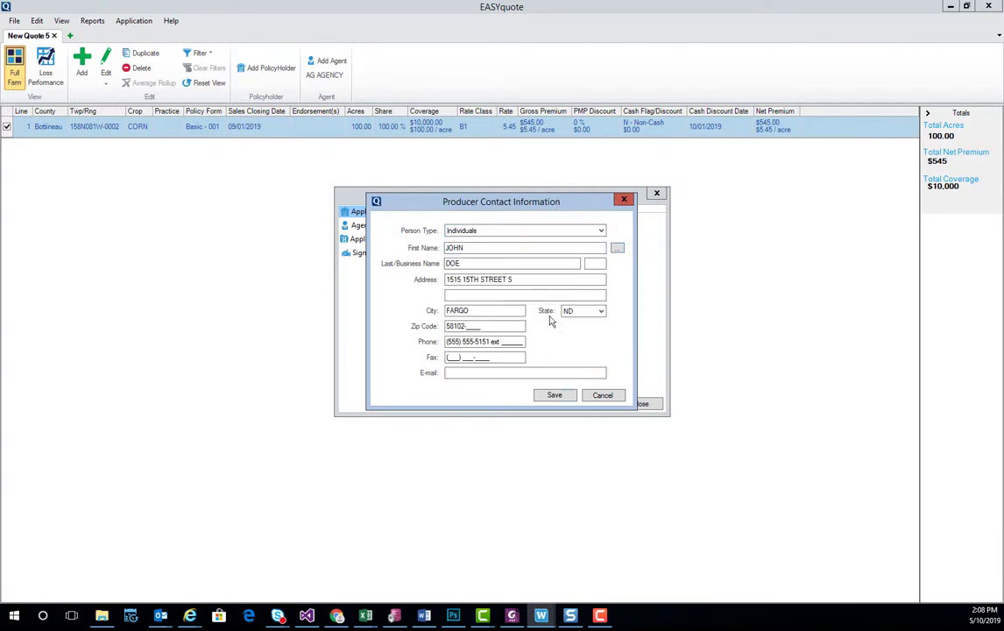
{"action": "left_click", "coordinate": [554, 396]}
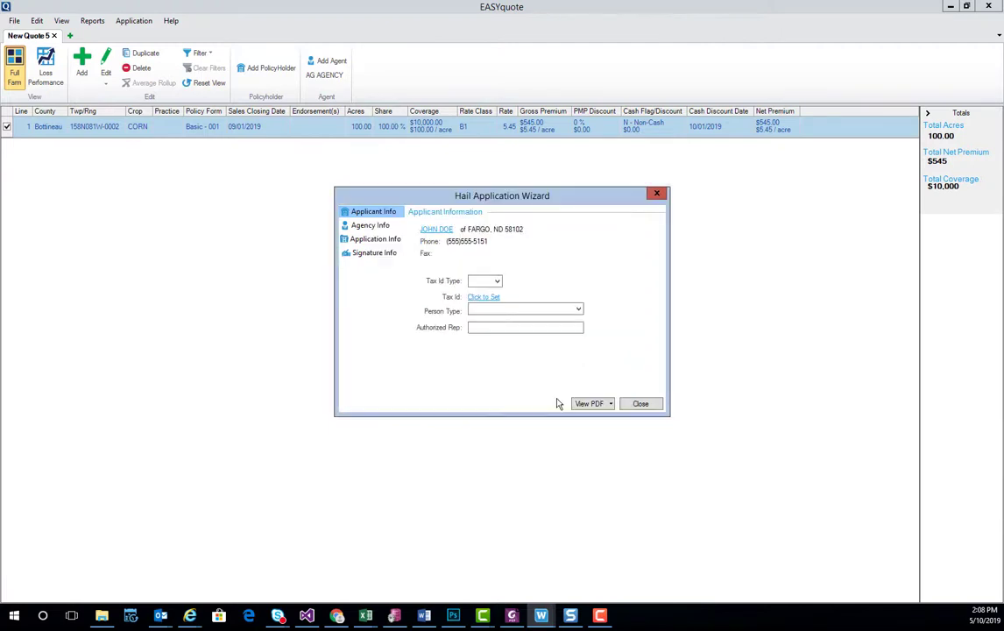
On the Application Information page, set policy type Crop-Hail and application type New
{"action": "left_click", "coordinate": [375, 227]}
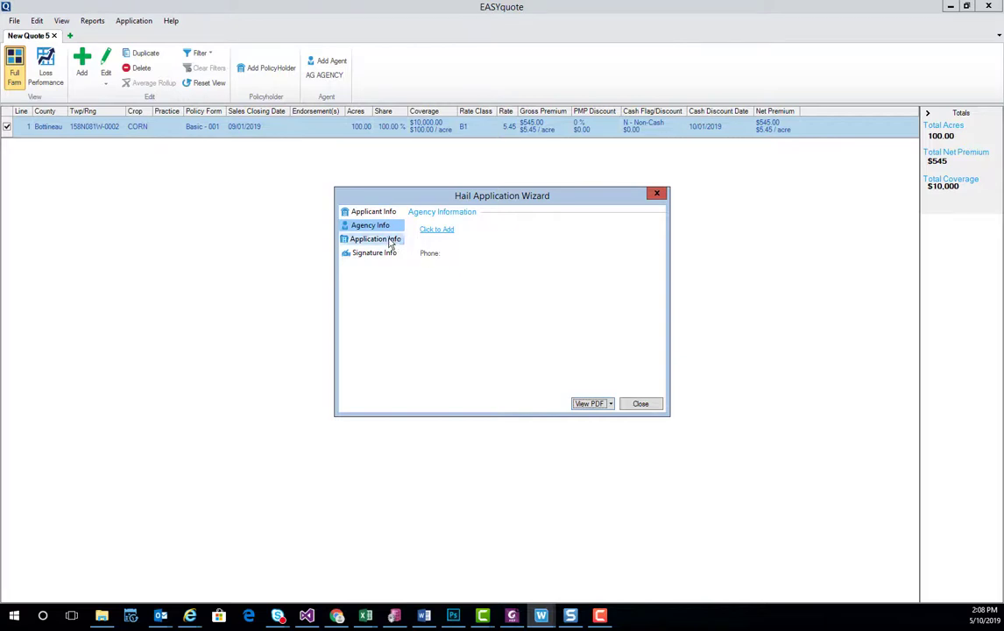
{"action": "left_click", "coordinate": [390, 240]}
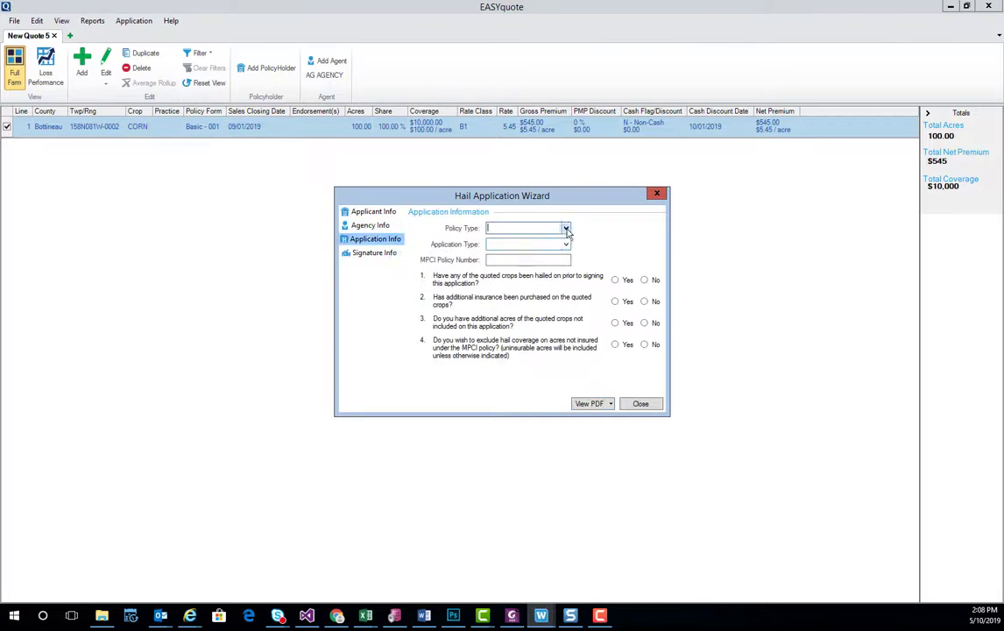
{"action": "left_click", "coordinate": [565, 229]}
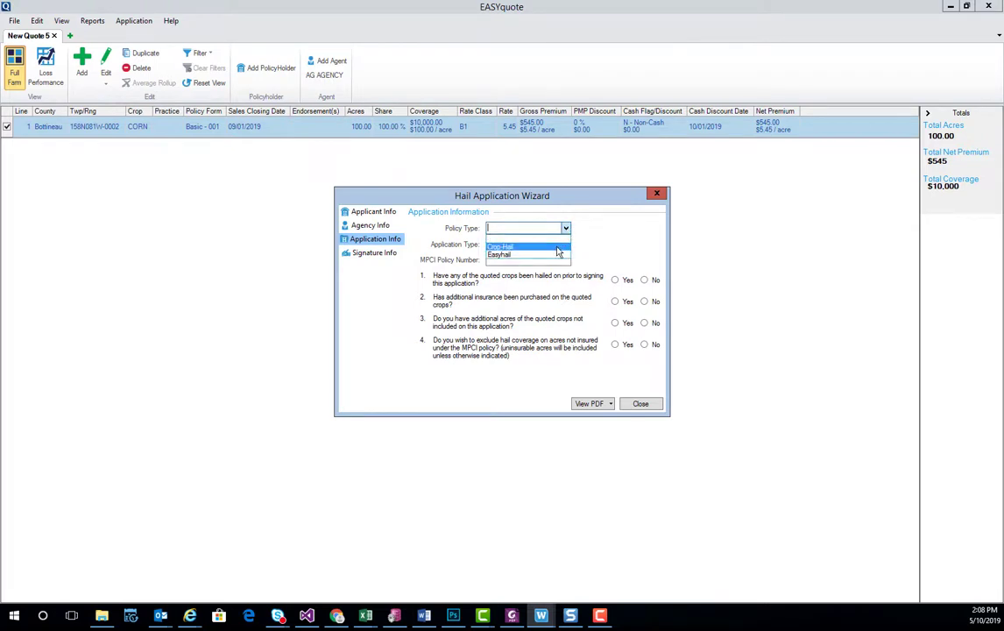
{"action": "left_click", "coordinate": [558, 249]}
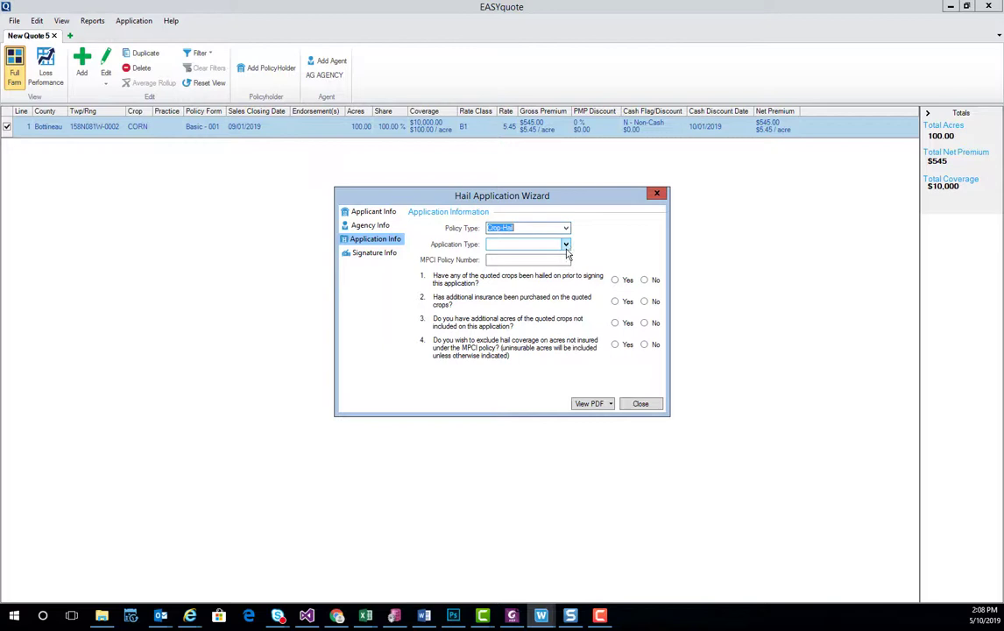
{"action": "left_click", "coordinate": [566, 246]}
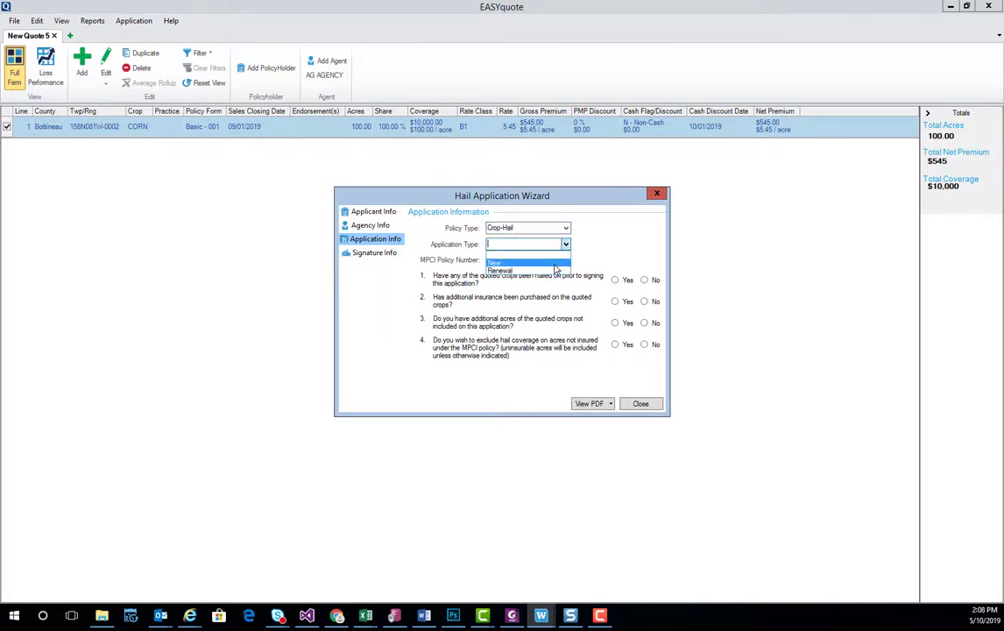
{"action": "left_click", "coordinate": [555, 264]}
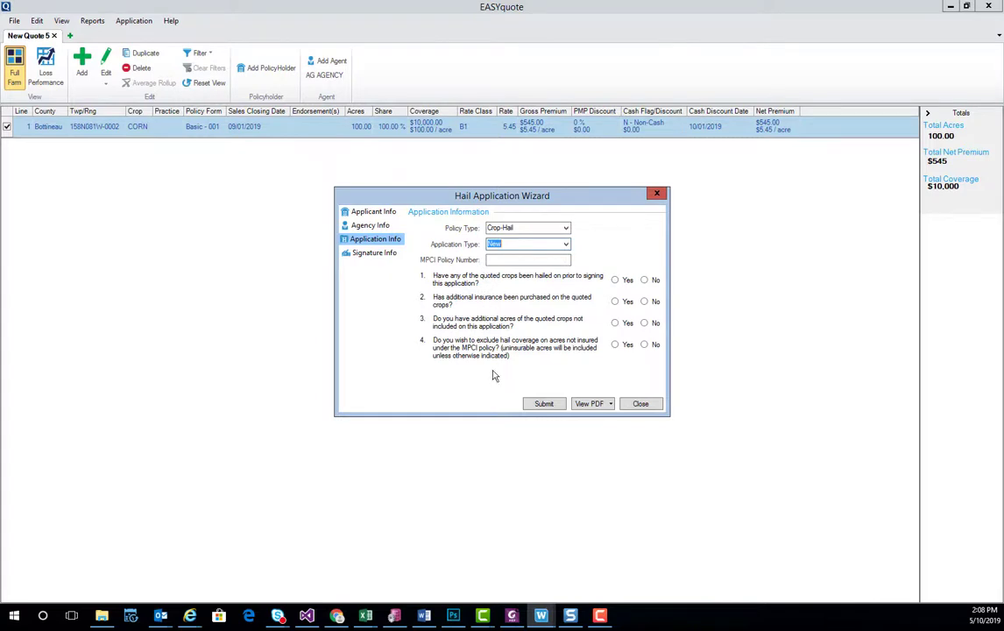
Answer No to application questions 1–4 and submit the application from Signature Info
{"action": "left_click", "coordinate": [645, 280]}
{"action": "left_click", "coordinate": [644, 301]}
{"action": "left_click", "coordinate": [644, 322]}
{"action": "left_click", "coordinate": [644, 344]}
{"action": "left_click", "coordinate": [372, 252]}
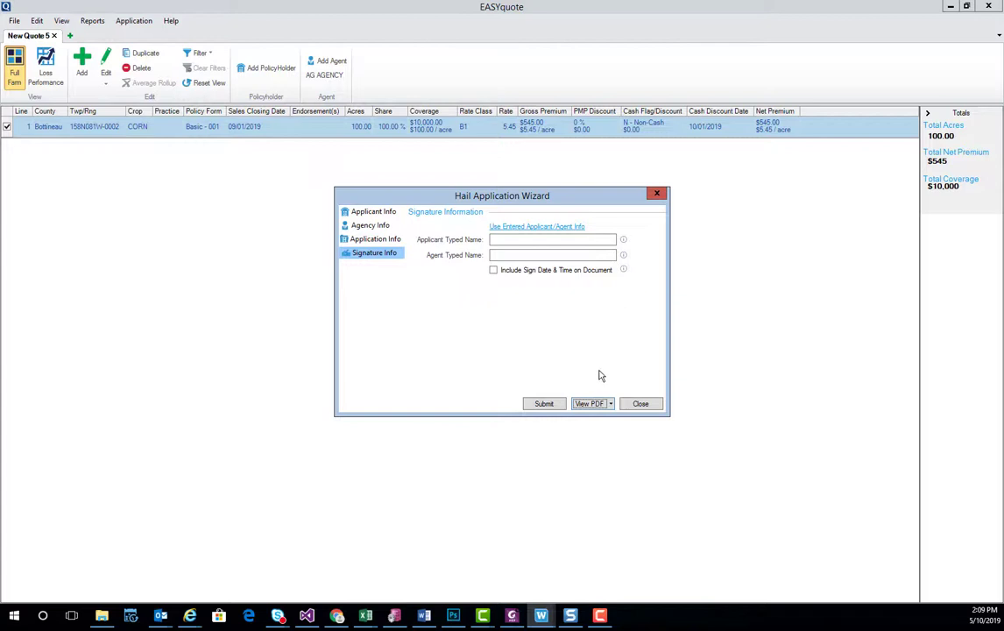
{"action": "left_click", "coordinate": [544, 404]}
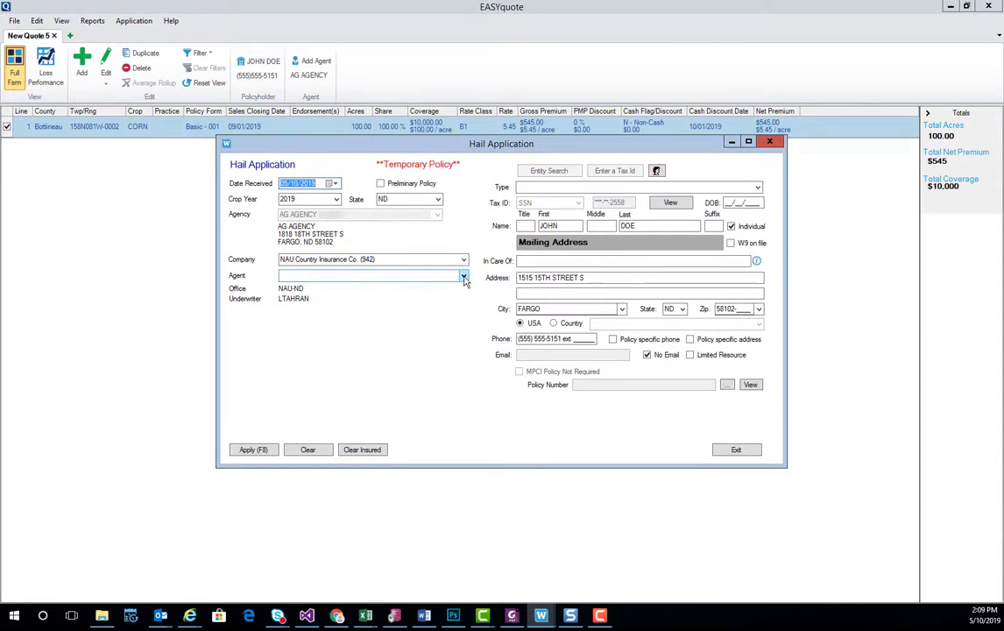
Choose AGENT A CROP as the agent and Individuals as the insured type
{"action": "left_click", "coordinate": [463, 276]}
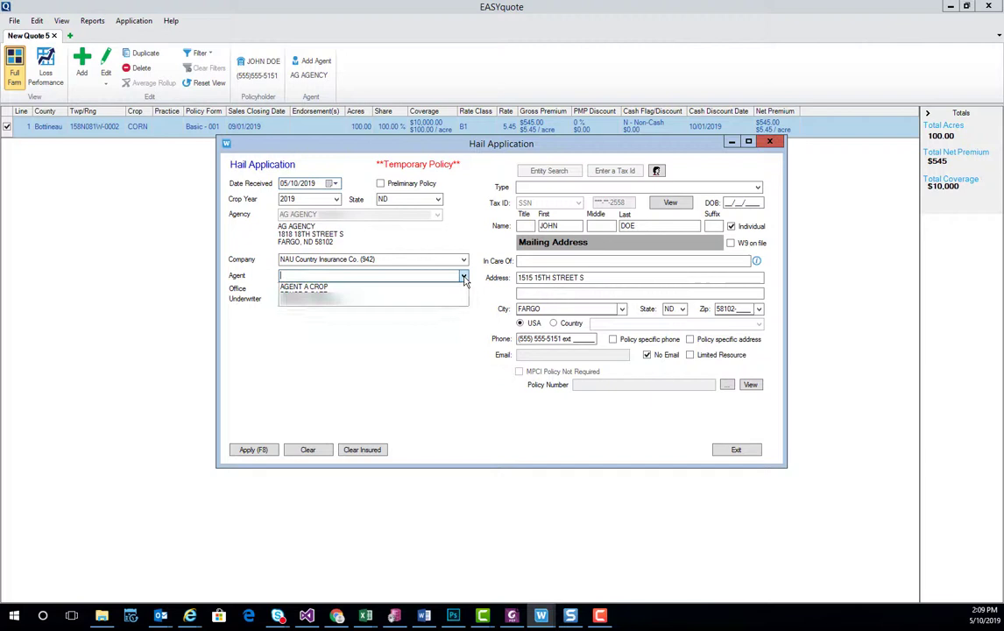
{"action": "left_click", "coordinate": [462, 287]}
{"action": "left_click", "coordinate": [756, 188]}
{"action": "left_click", "coordinate": [746, 233]}
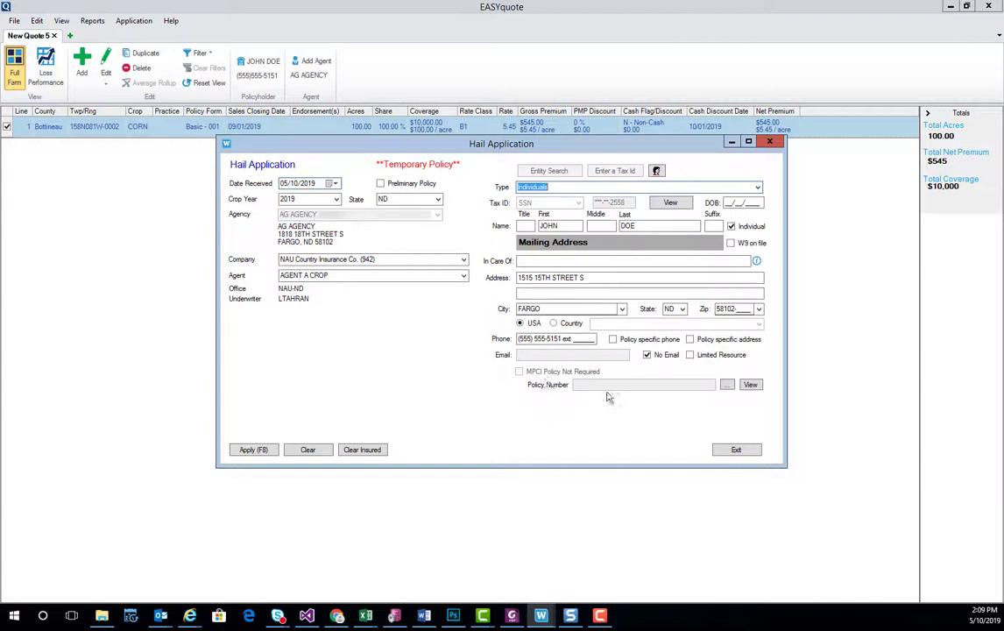
Find the insured's MPCI policy by last and first name, attach it, and apply the hail application
{"action": "left_click", "coordinate": [727, 385]}
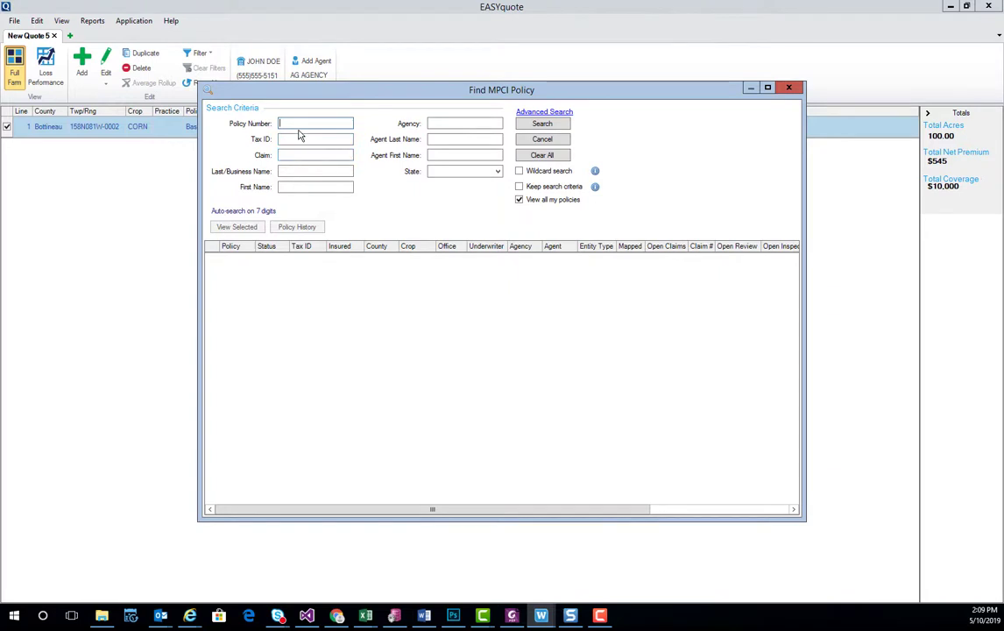
{"action": "key", "text": "Tab"}
{"action": "key", "text": "Tab"}
{"action": "key", "text": "Tab"}
{"action": "type", "text": "doe"}
{"action": "key", "text": "Tab"}
{"action": "type", "text": "john"}
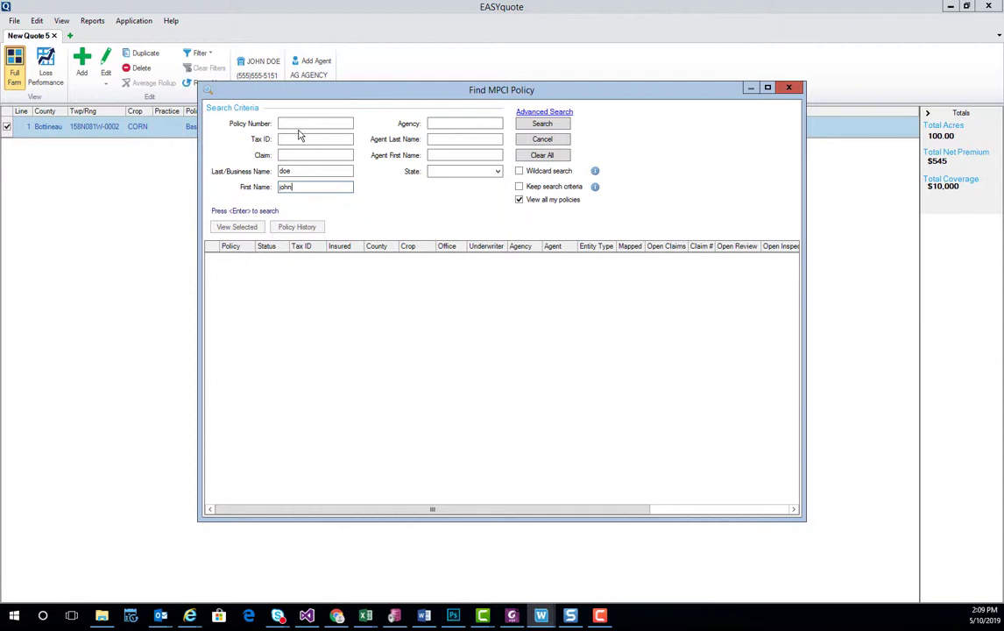
{"action": "key", "text": "Return"}
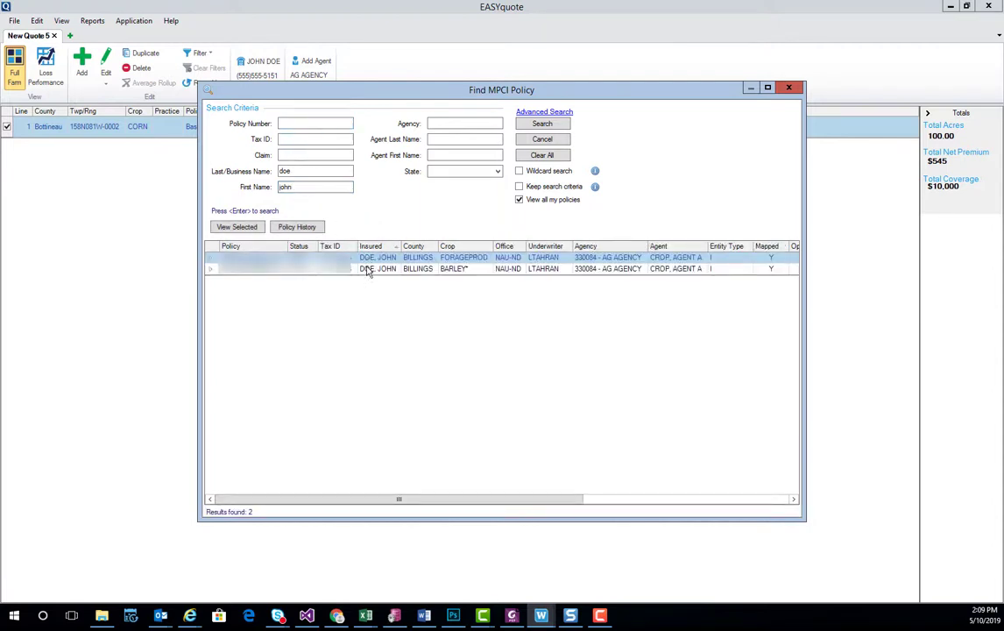
{"action": "left_click", "coordinate": [368, 259]}
{"action": "double_click", "coordinate": [477, 258]}
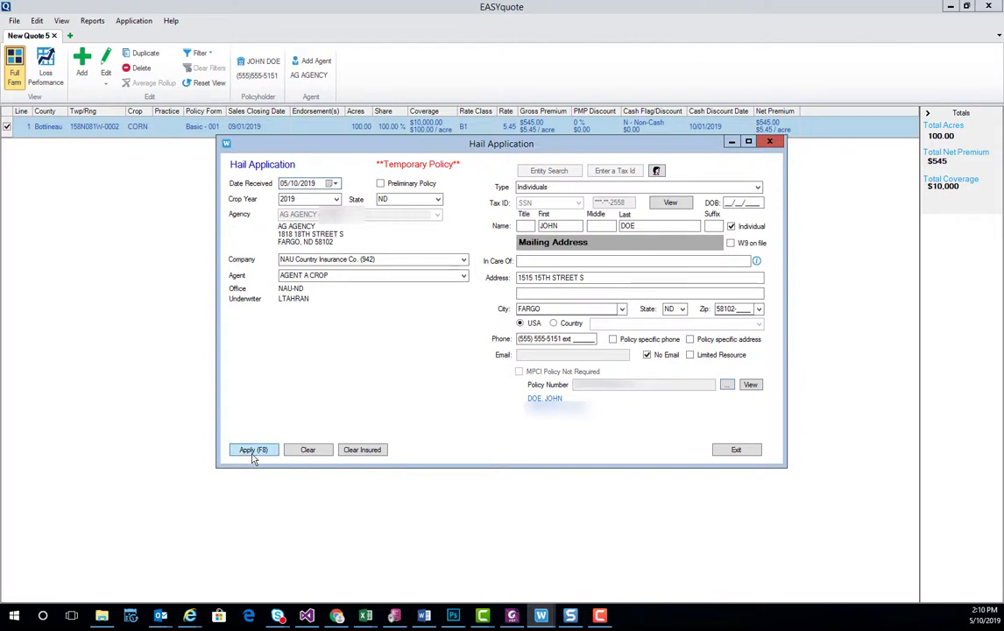
{"action": "left_click", "coordinate": [251, 451]}
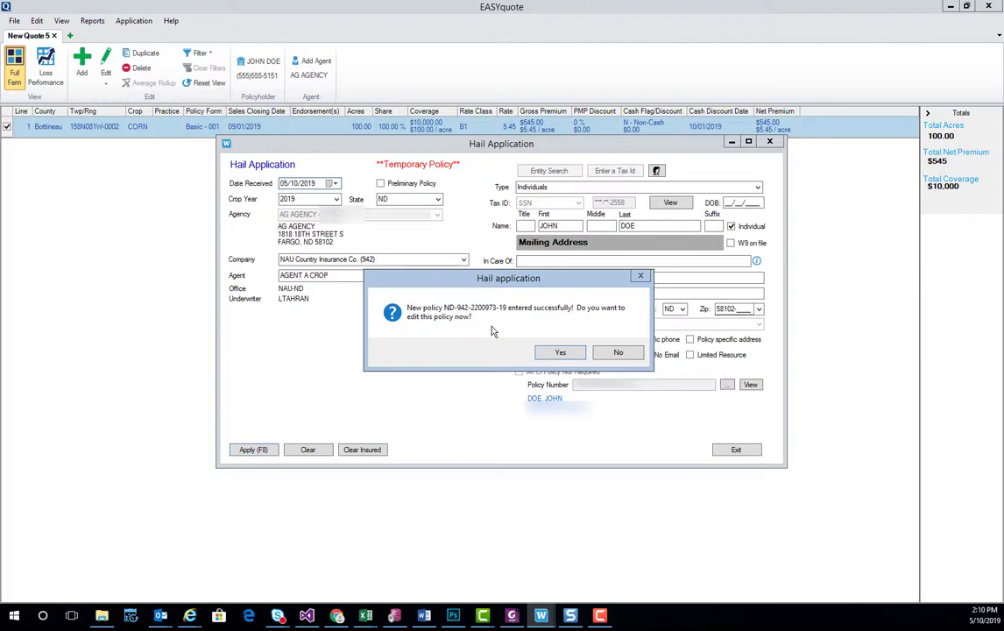
Open the new hail policy and add a second hail line in Bottineau county
{"action": "left_click", "coordinate": [558, 353]}
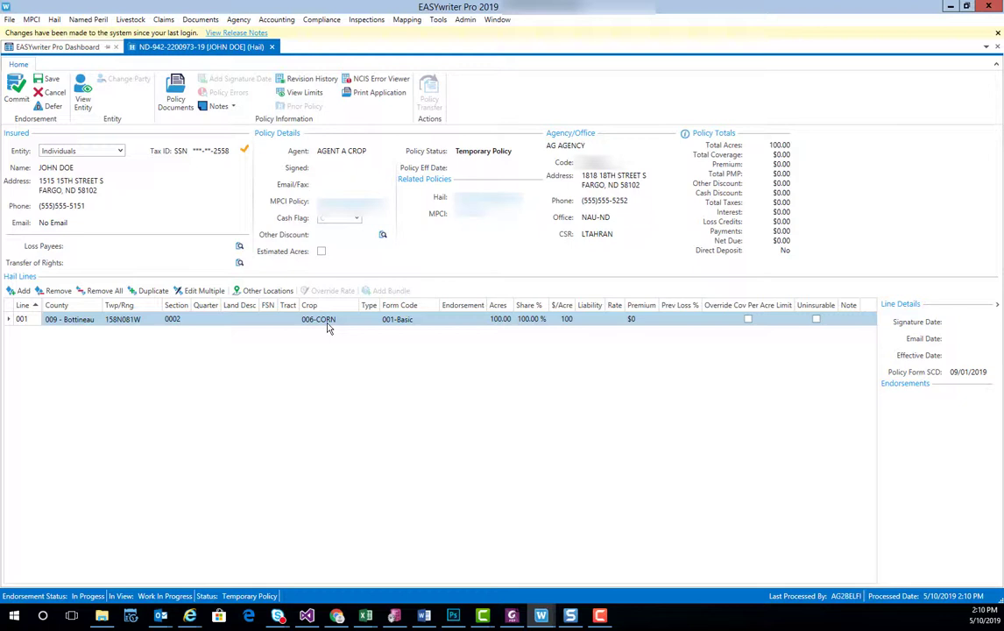
{"action": "left_click", "coordinate": [19, 294]}
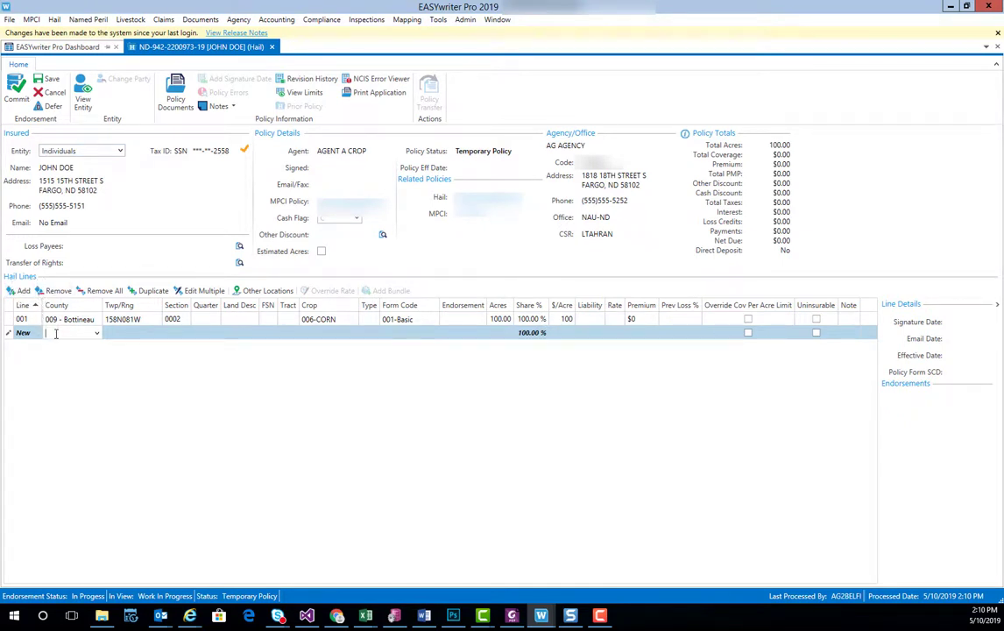
{"action": "type", "text": "bon"}
{"action": "key", "text": "BackSpace"}
{"action": "type", "text": "tti"}
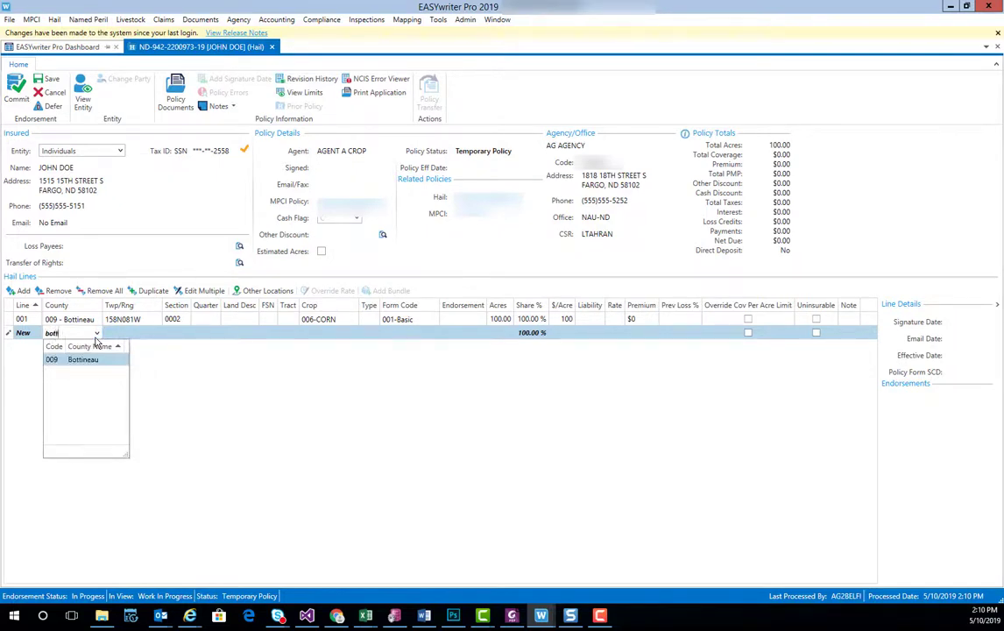
{"action": "key", "text": "Tab"}
Give the new line township/range 158N075W, section 0002 and crop CORN
{"action": "left_click", "coordinate": [156, 333]}
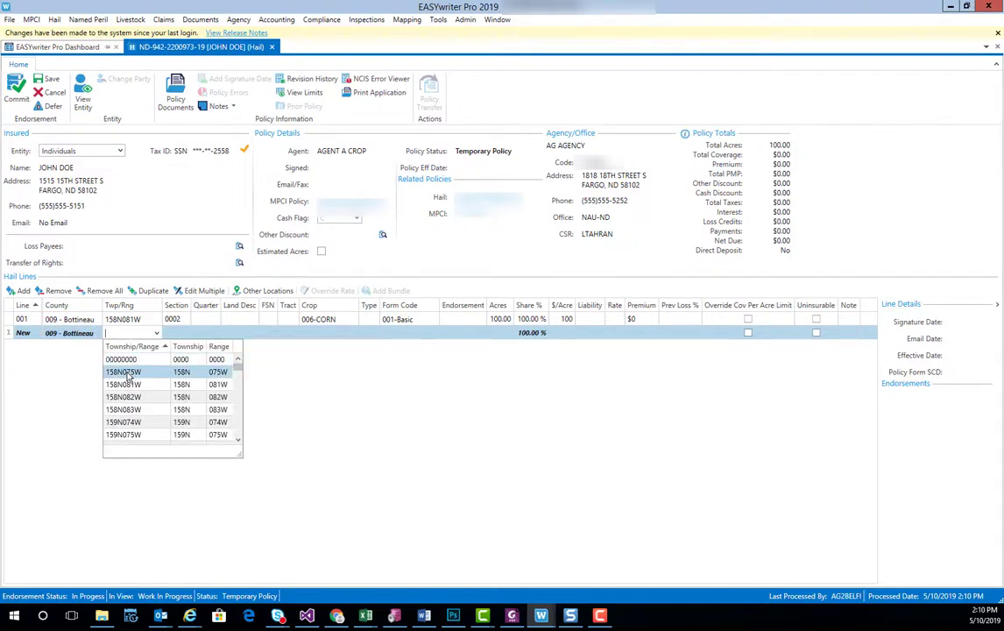
{"action": "left_click", "coordinate": [128, 375]}
{"action": "left_click", "coordinate": [182, 337]}
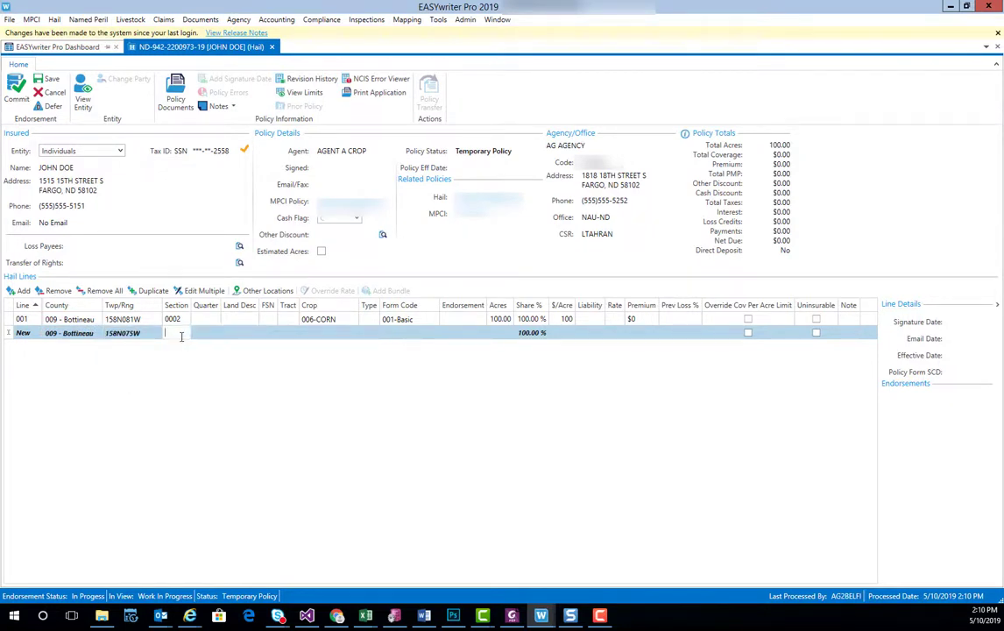
{"action": "type", "text": "0002"}
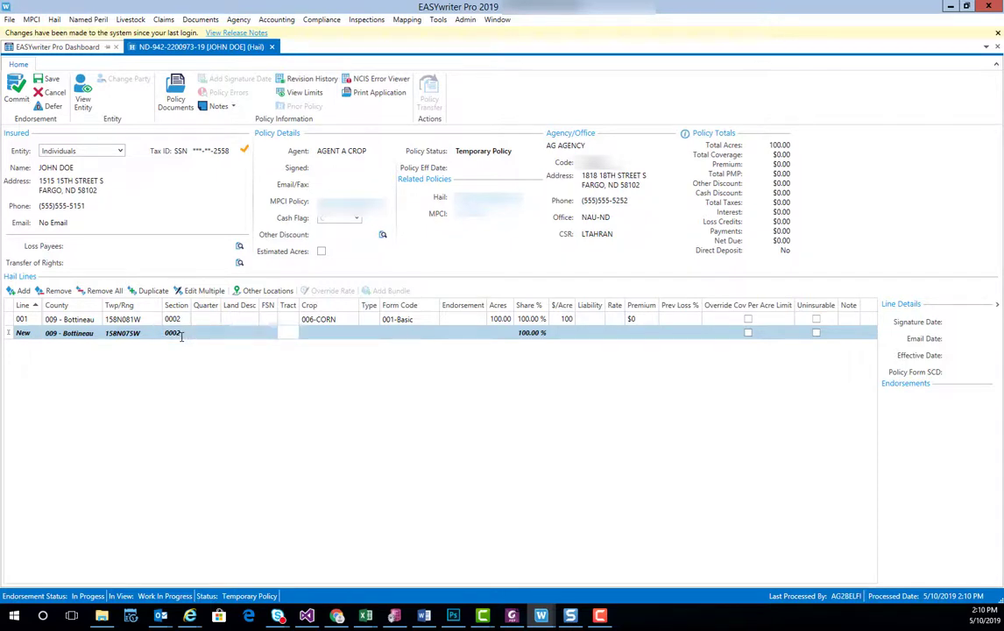
{"action": "key", "text": "Tab"}
{"action": "key", "text": "Tab"}
{"action": "key", "text": "Tab"}
{"action": "key", "text": "Tab"}
{"action": "key", "text": "Tab"}
{"action": "type", "text": "cor"}
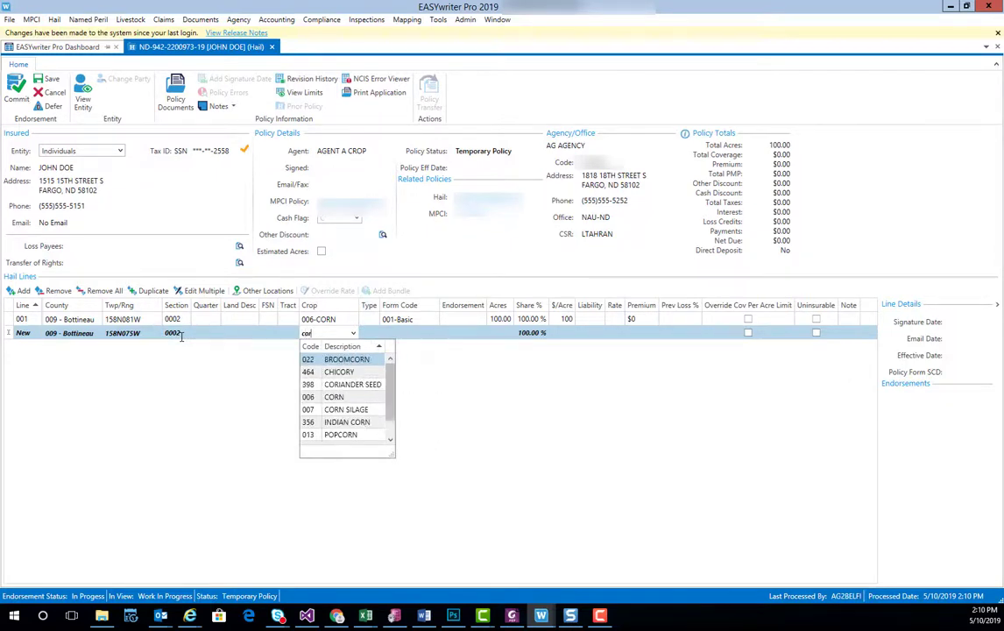
{"action": "left_click", "coordinate": [334, 397]}
{"action": "left_click", "coordinate": [409, 334]}
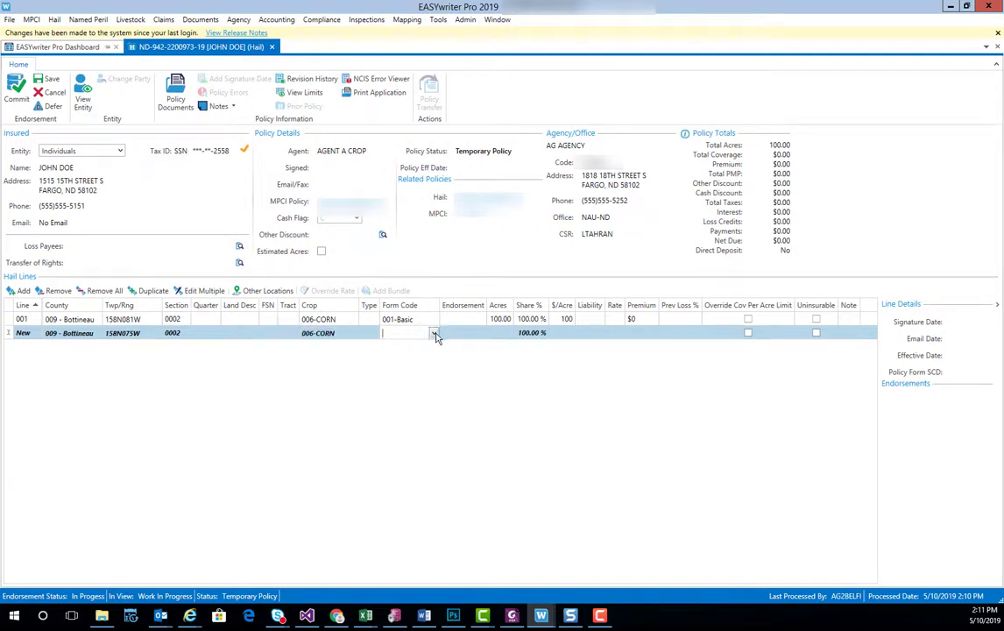
Set the second line's form code to 092-Comp2 and acres to 150, then confirm the share entry
{"action": "left_click", "coordinate": [434, 334]}
{"action": "left_click", "coordinate": [410, 385]}
{"action": "left_click", "coordinate": [504, 334]}
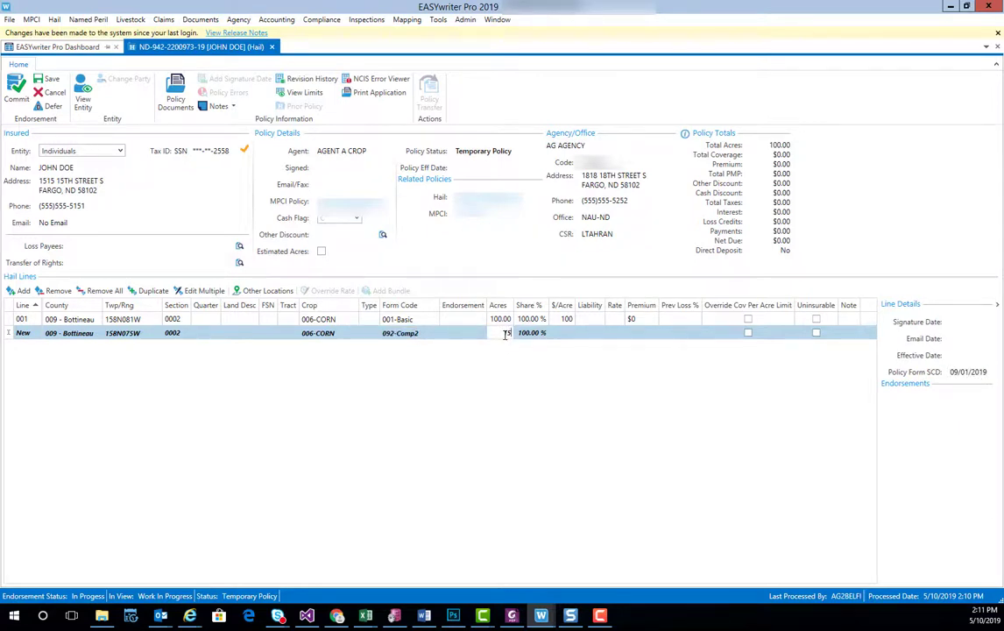
{"action": "type", "text": "150"}
{"action": "key", "text": "Tab"}
{"action": "type", "text": "150"}
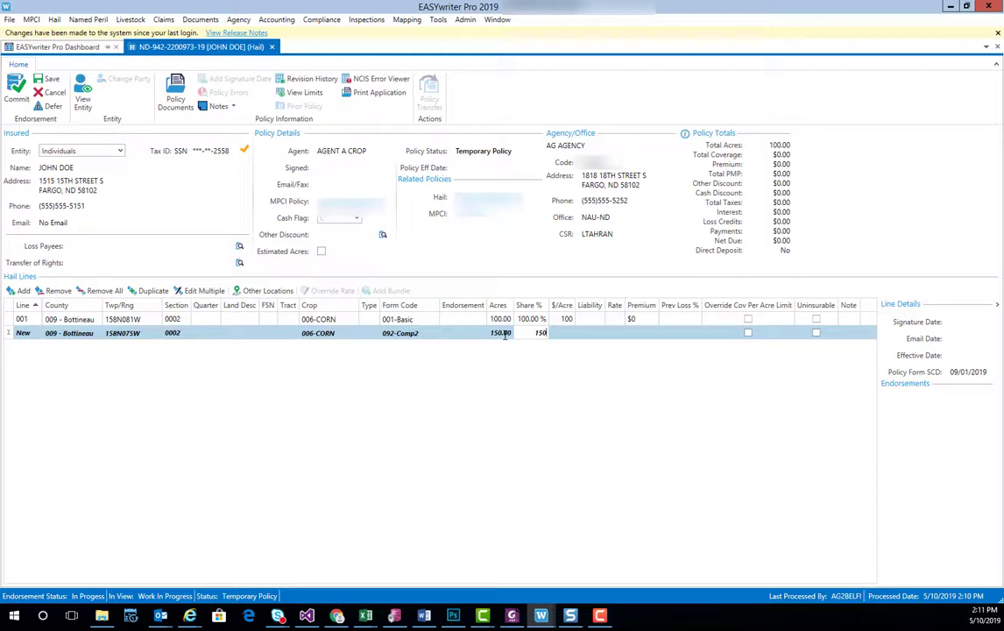
{"action": "key", "text": "Tab"}
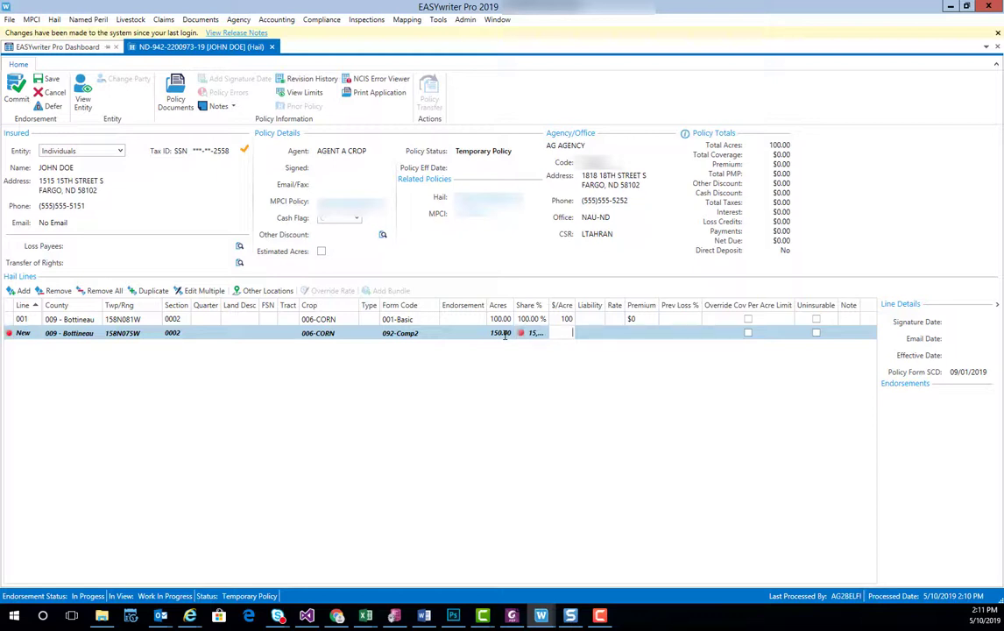
{"action": "mouse_move", "coordinate": [522, 340]}
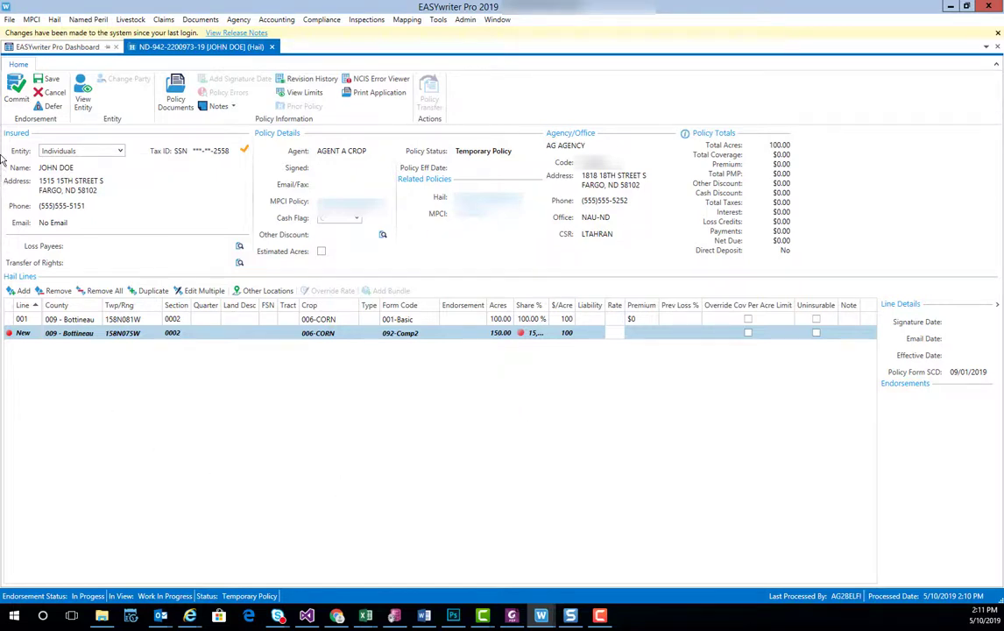
After the save fails validation, correct the second line's Share % to 100
{"action": "left_click", "coordinate": [50, 81]}
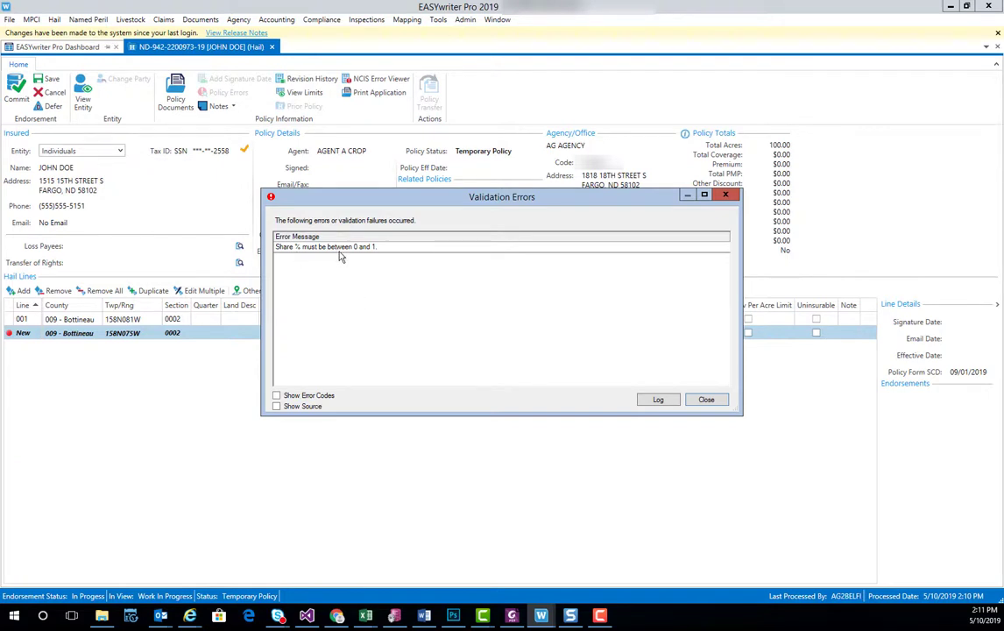
{"action": "left_click", "coordinate": [703, 399]}
{"action": "left_click", "coordinate": [529, 334]}
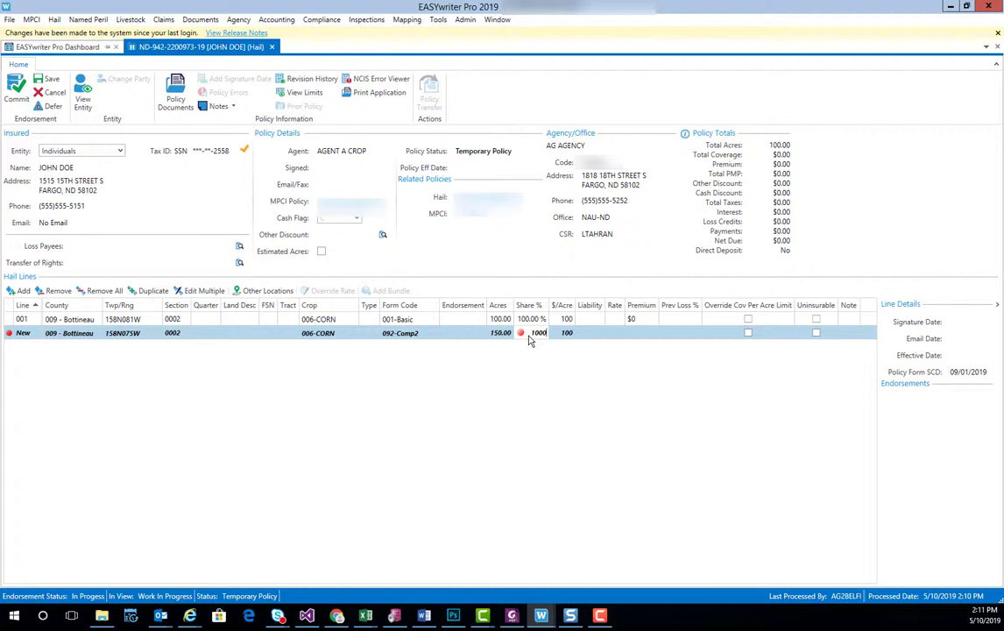
{"action": "type", "text": "100"}
{"action": "key", "text": "Tab"}
{"action": "left_click", "coordinate": [532, 333]}
{"action": "key", "text": "Return"}
Print the application, saving changes so line 002 rates at a $1,058 premium
{"action": "left_click", "coordinate": [375, 94]}
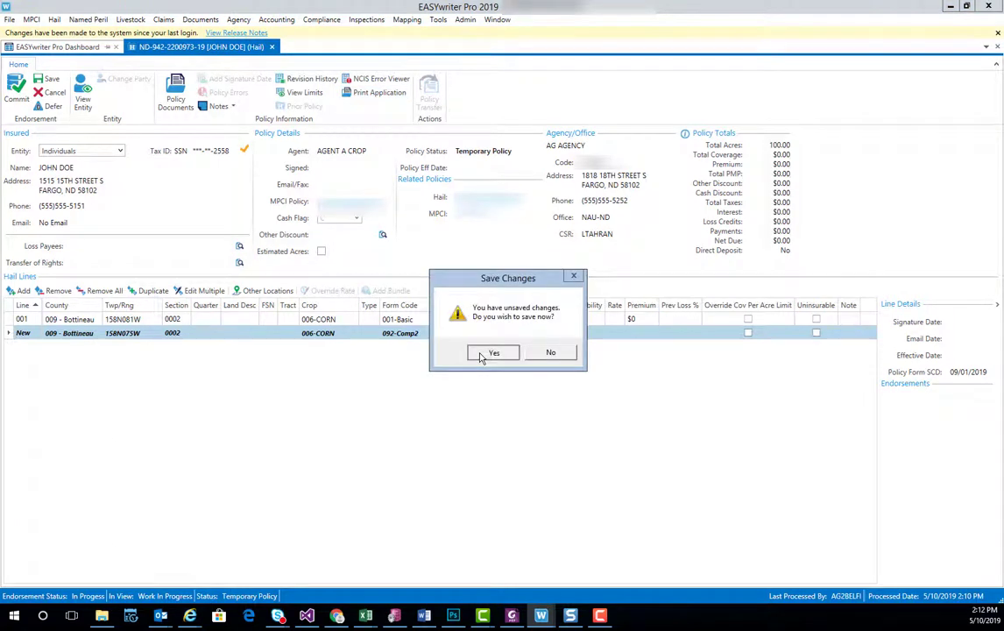
{"action": "left_click", "coordinate": [480, 355]}
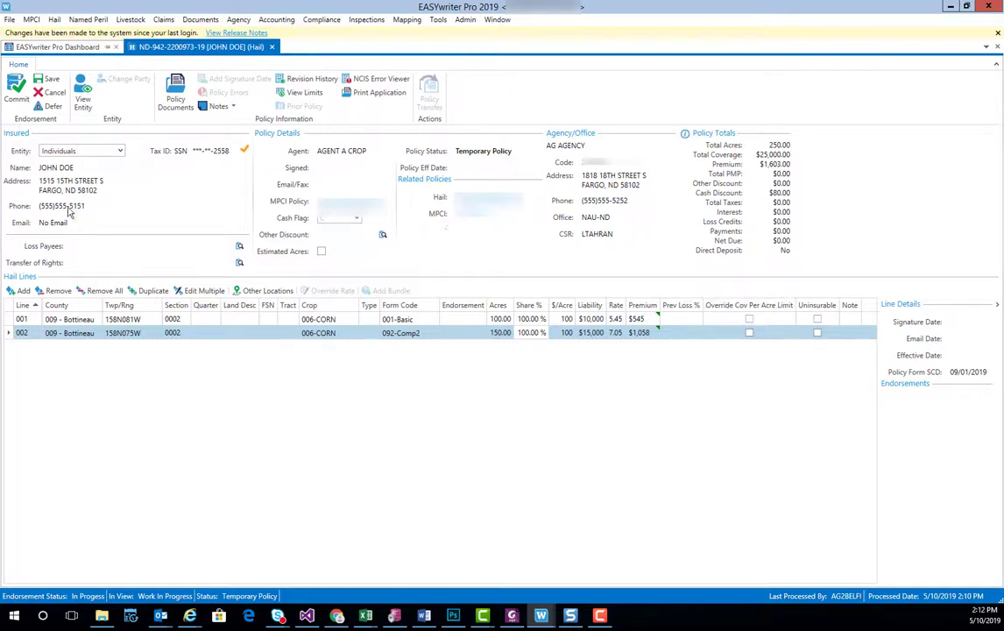
Begin committing the endorsement as an Active Policy with prior notification dated 5/9/2019
{"action": "left_click", "coordinate": [25, 102]}
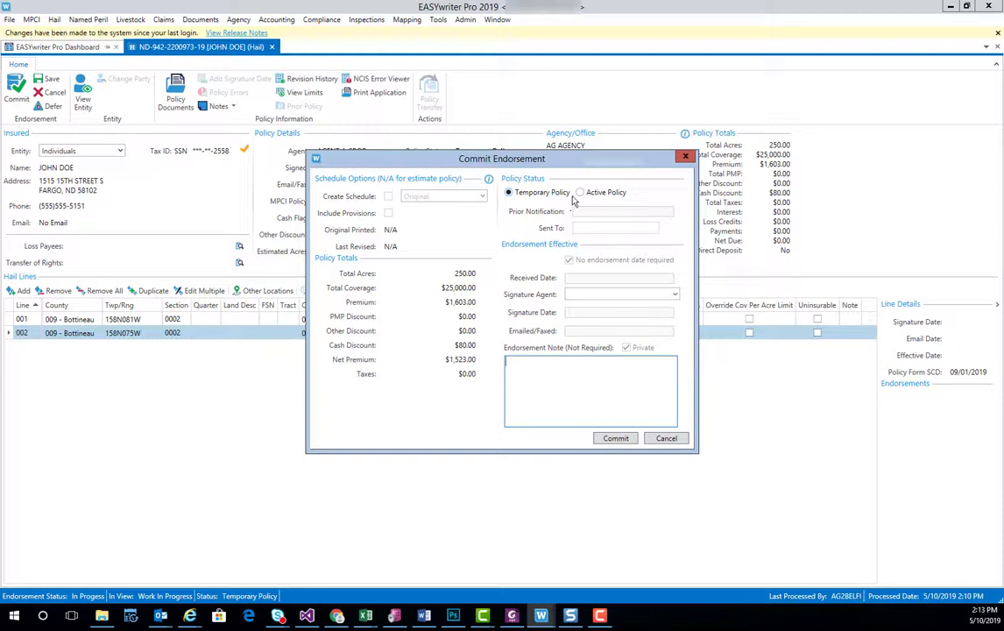
{"action": "left_click", "coordinate": [580, 194]}
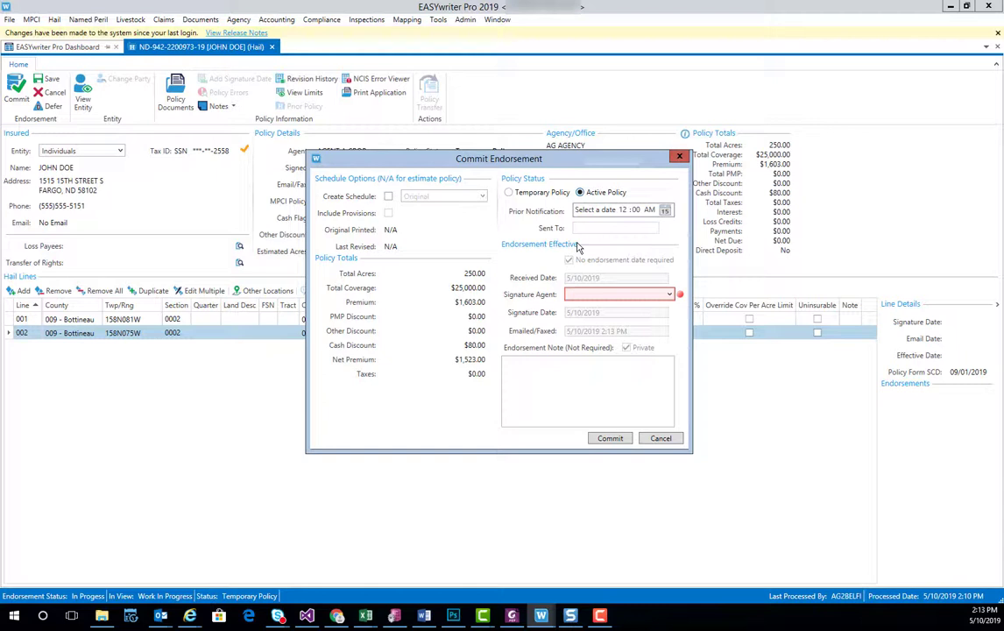
{"action": "left_click", "coordinate": [666, 212]}
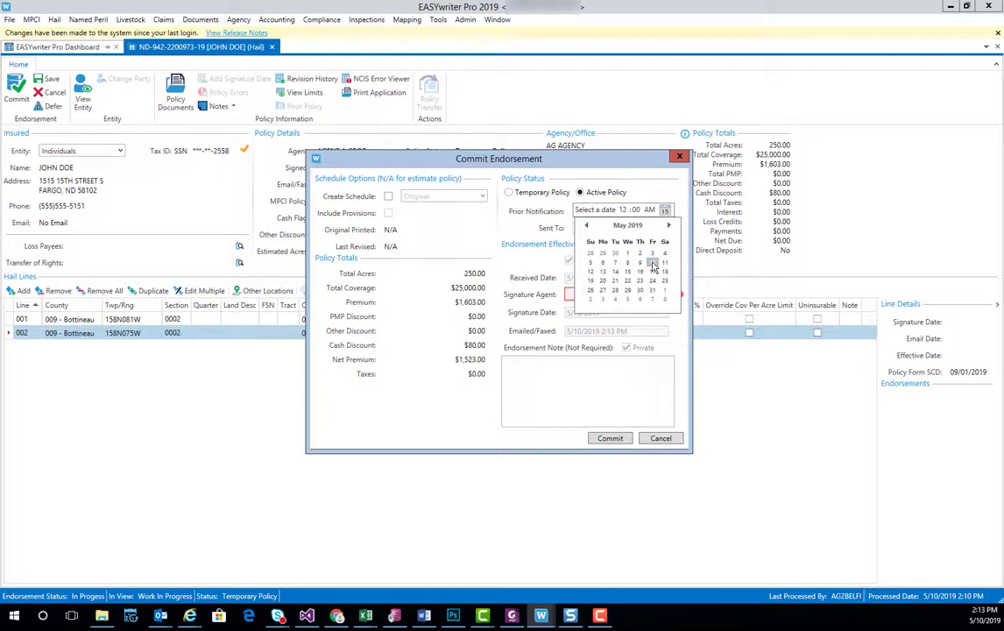
{"action": "left_click", "coordinate": [639, 264]}
Enter the notification recipient's name and choose AGENT A CROP as Signature Agent
{"action": "left_click", "coordinate": [564, 234]}
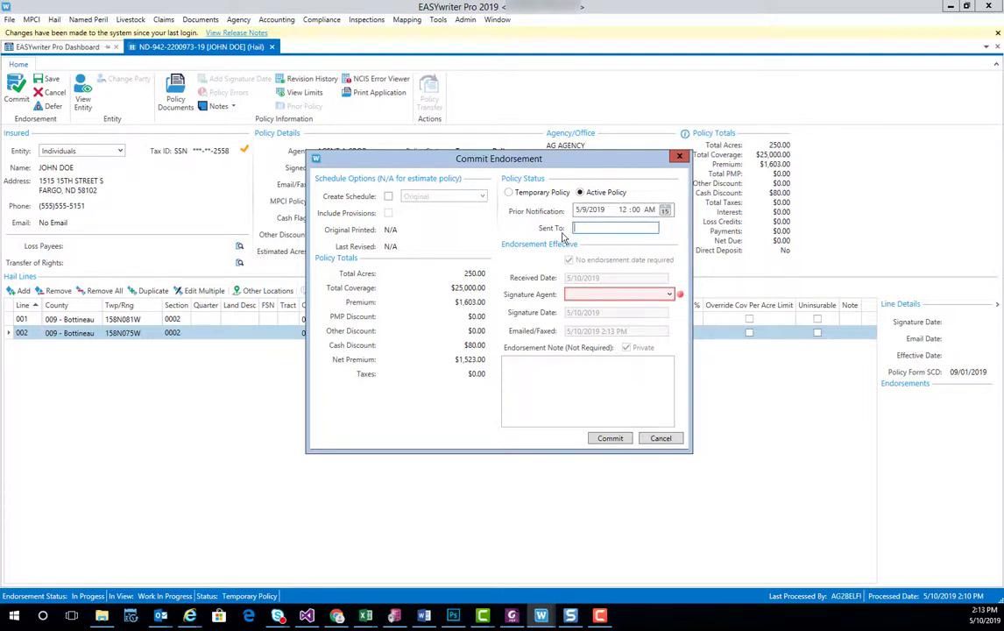
{"action": "left_click", "coordinate": [669, 297]}
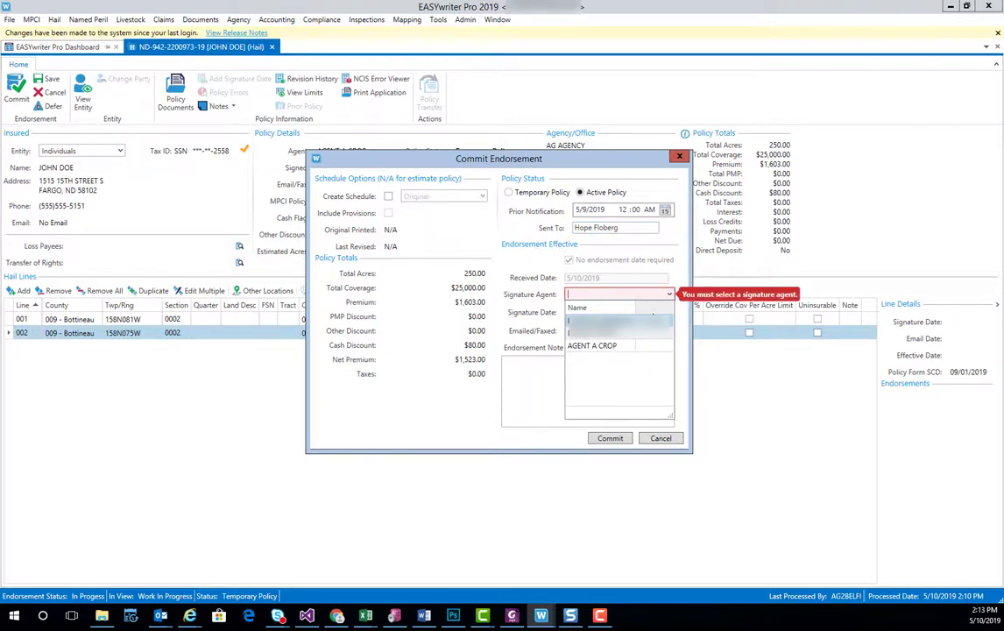
{"action": "left_click", "coordinate": [618, 347]}
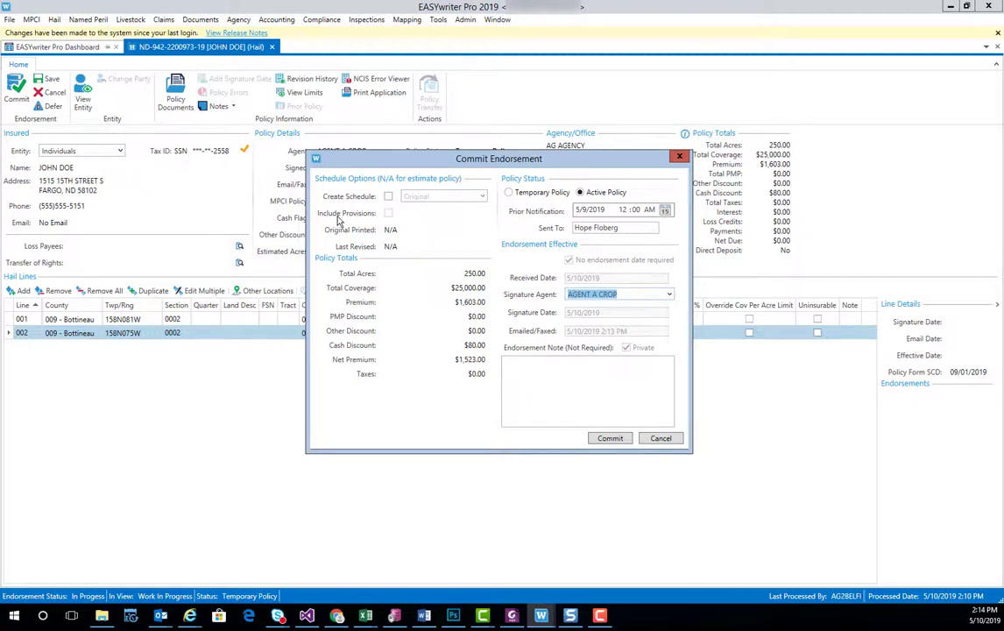
Commit the endorsement with Create Schedule left unchecked
{"action": "left_click", "coordinate": [388, 197]}
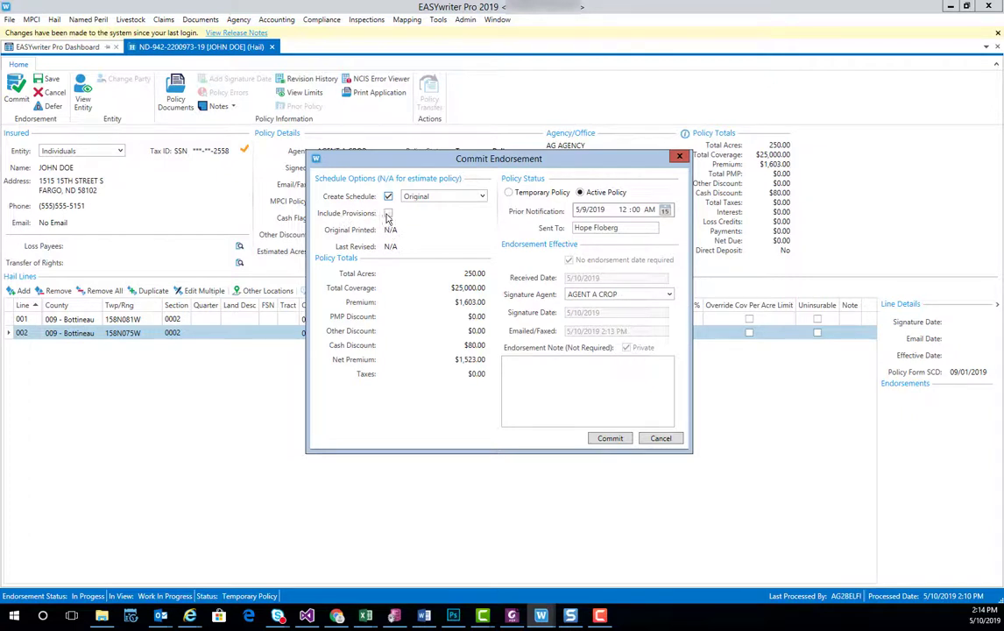
{"action": "left_click", "coordinate": [389, 214]}
{"action": "left_click", "coordinate": [387, 196]}
{"action": "left_click", "coordinate": [388, 196]}
{"action": "left_click", "coordinate": [389, 214]}
{"action": "left_click", "coordinate": [388, 196]}
{"action": "left_click", "coordinate": [604, 443]}
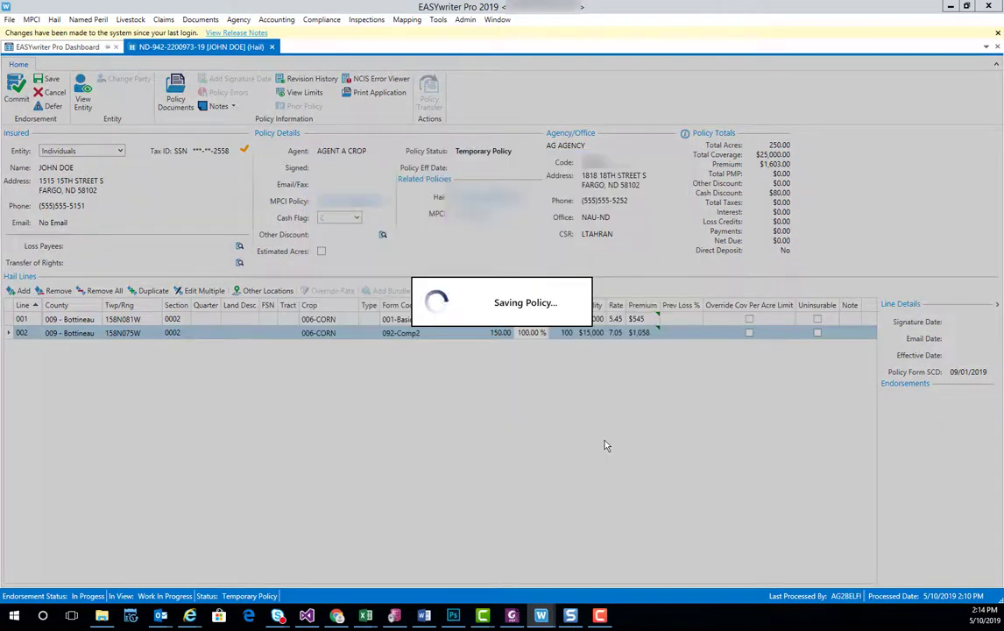